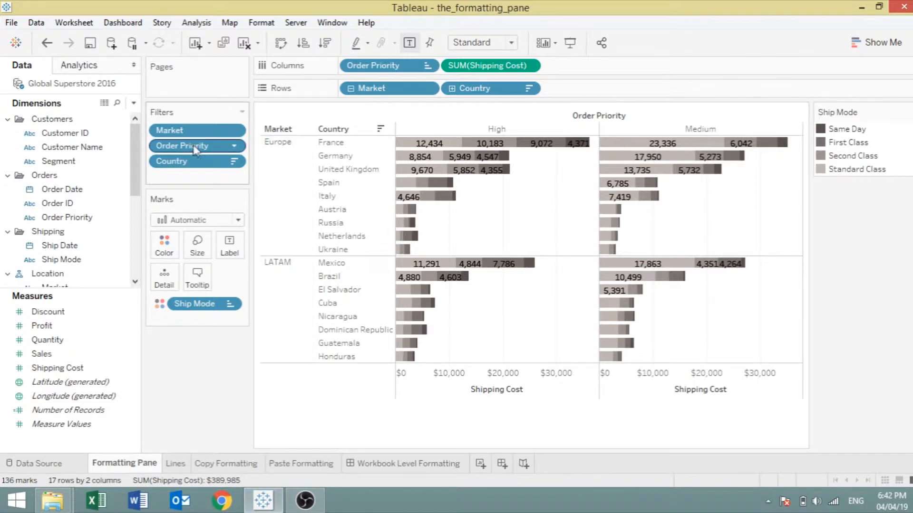
Open the worksheet's font formatting settings.
left_click(269, 27)
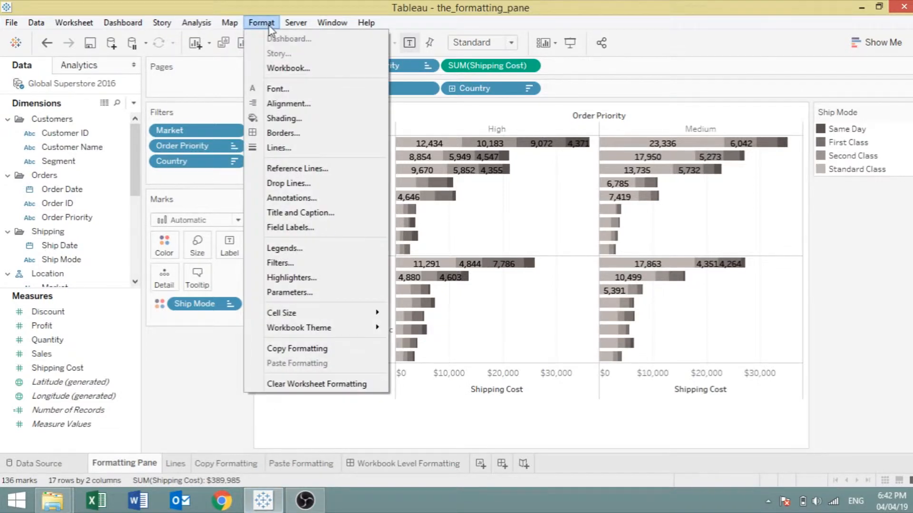
left_click(302, 89)
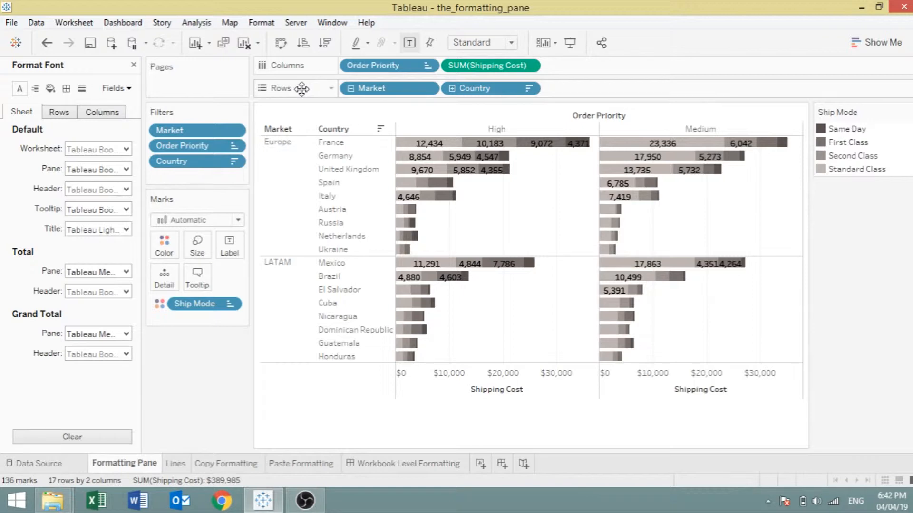
left_click(293, 317)
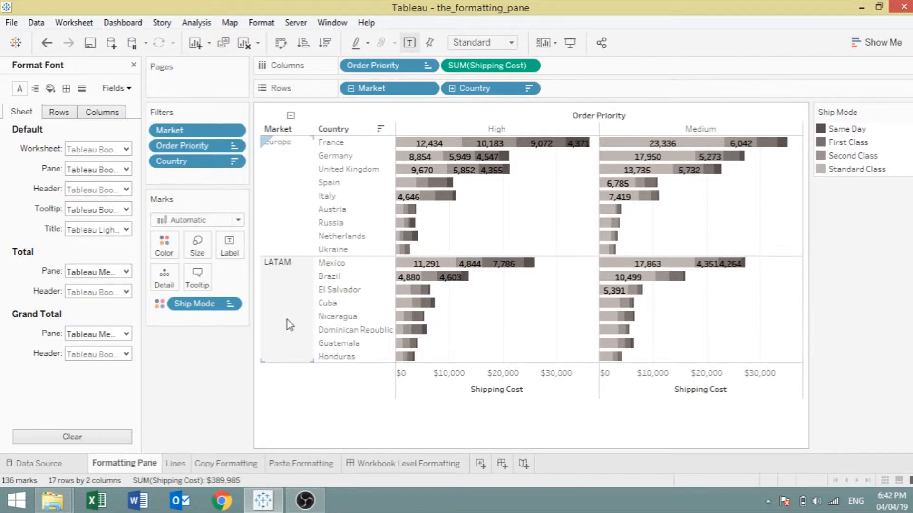
View the header formatting settings of the Market field and the Country field.
right_click(290, 325)
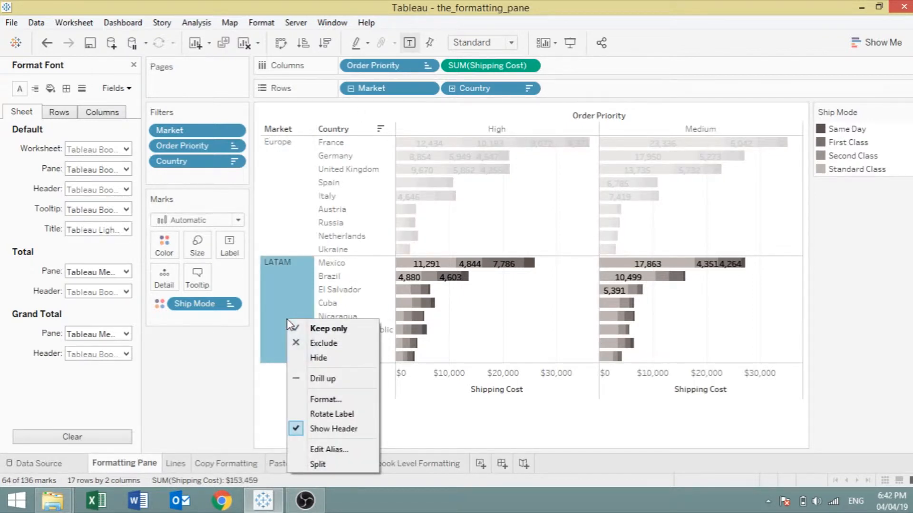
left_click(334, 399)
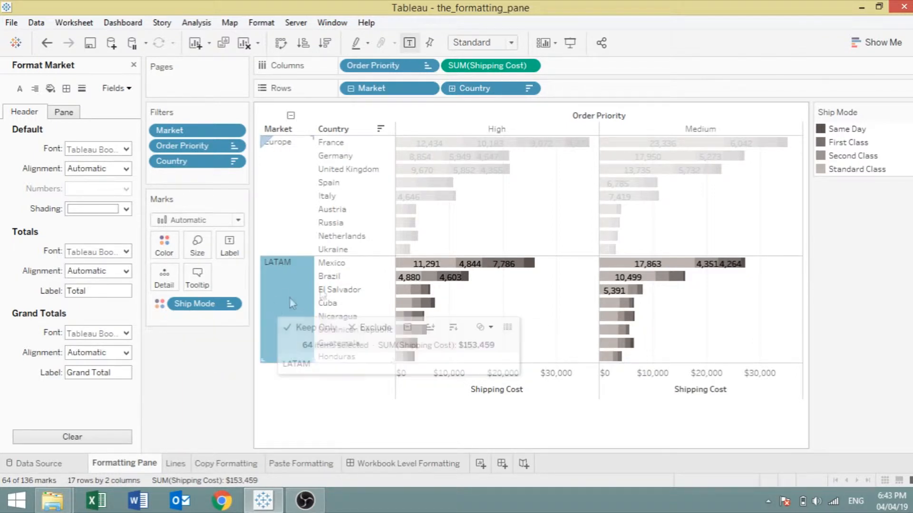
left_click(346, 278)
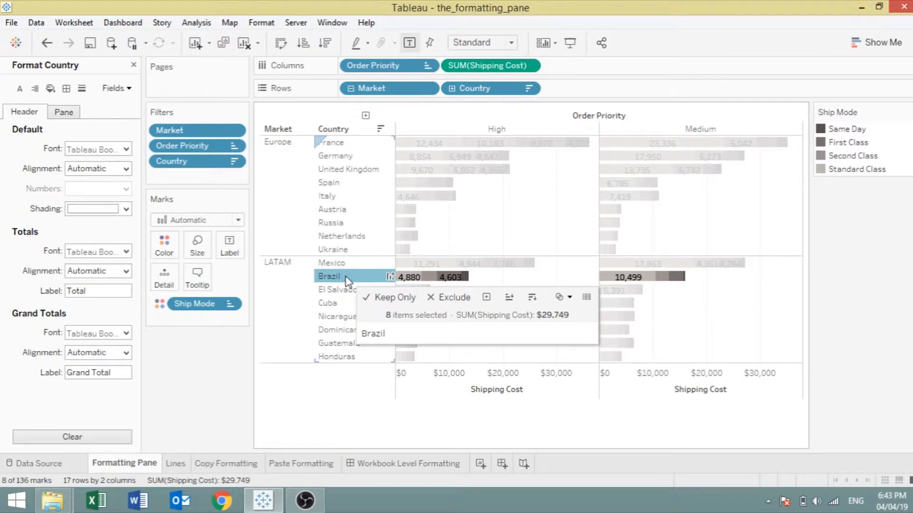
left_click(505, 311)
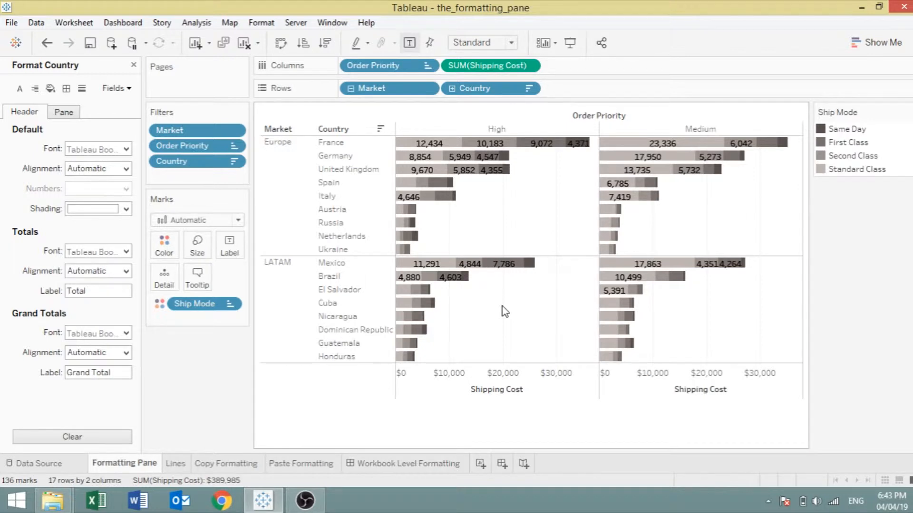
Open the formatting of the whole view and set the default worksheet font to Times New Roman.
right_click(505, 311)
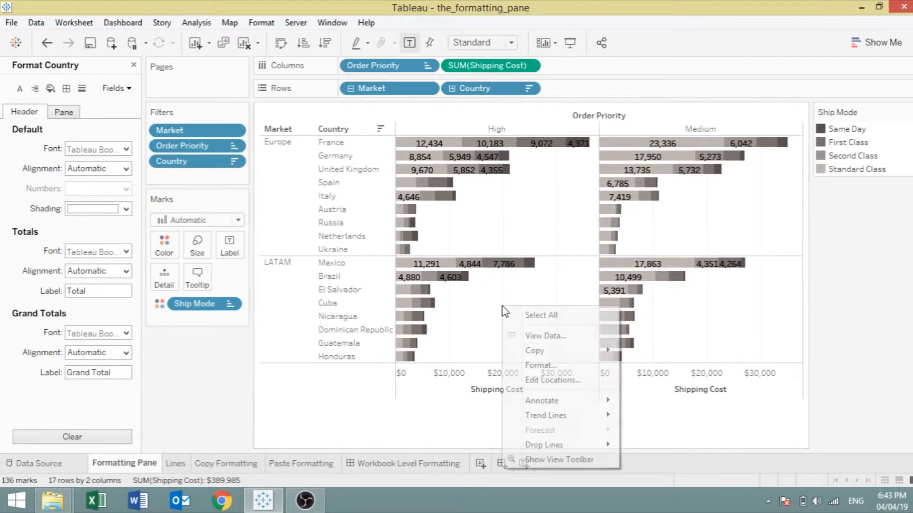
left_click(523, 365)
left_click(525, 371)
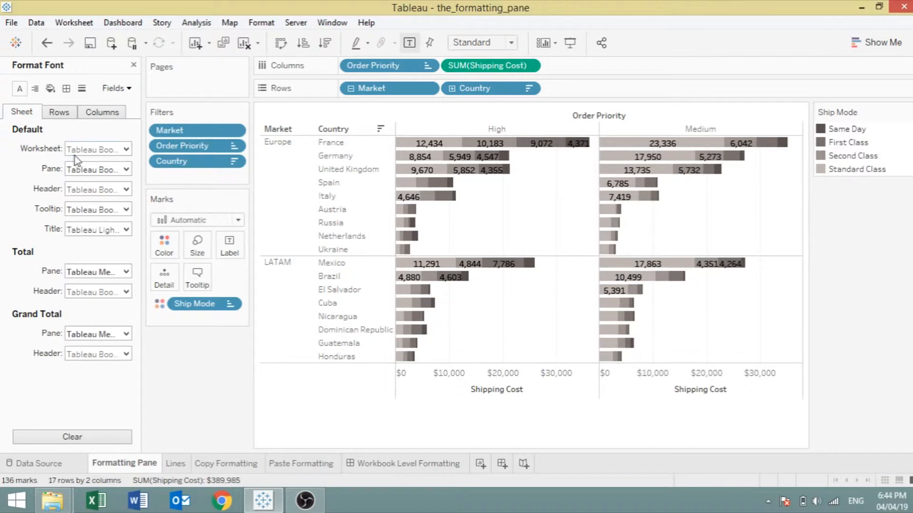
left_click(82, 168)
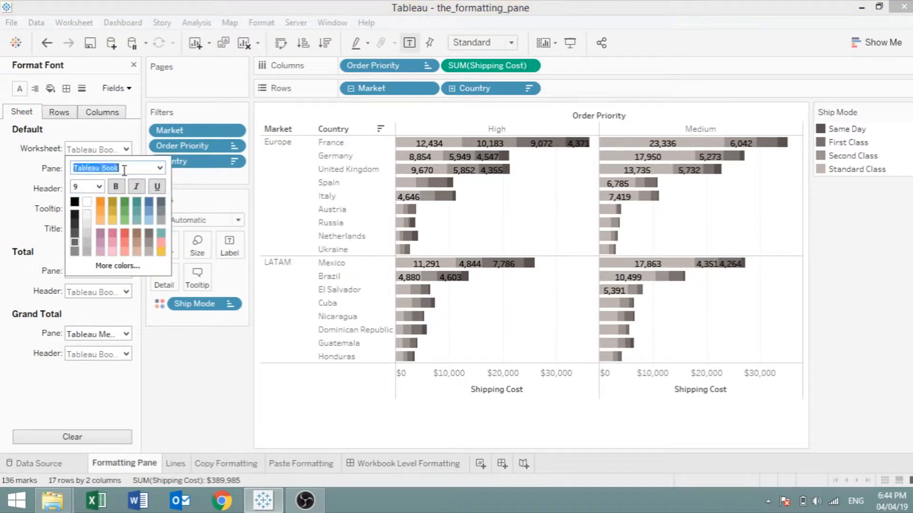
left_click(160, 168)
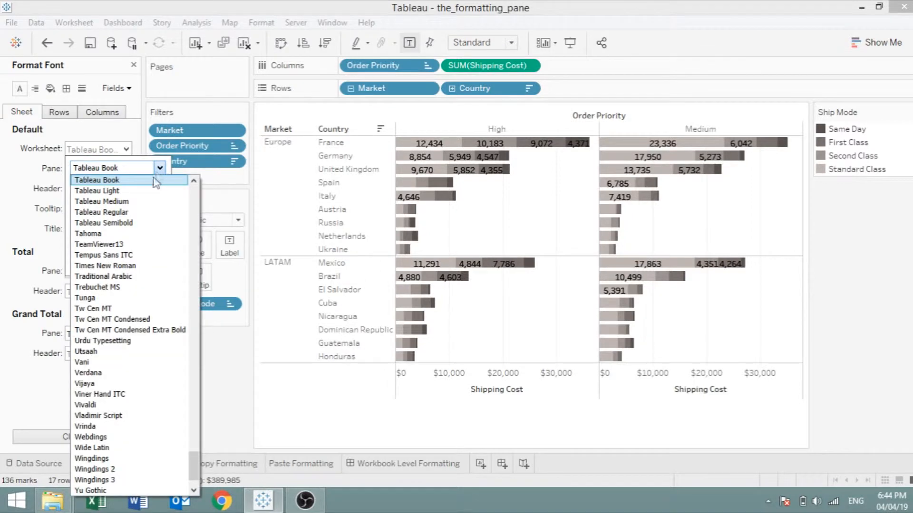
left_click(105, 266)
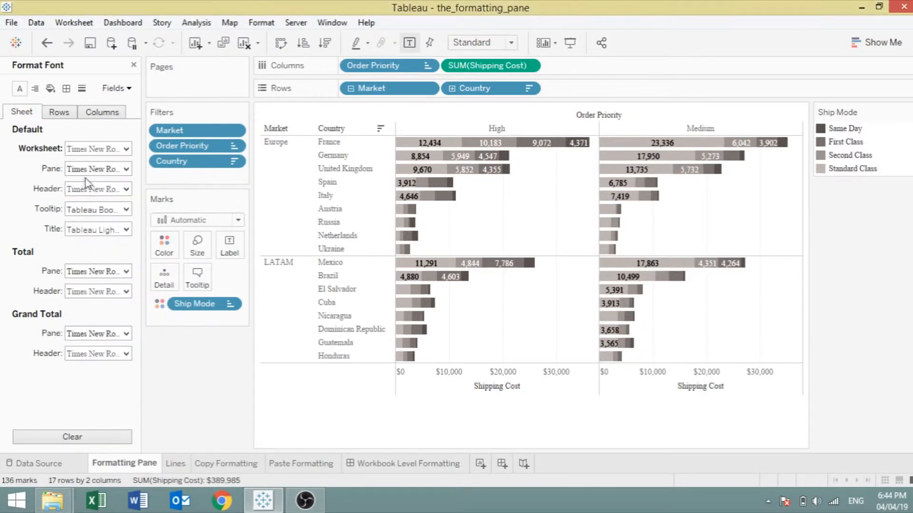
Set the default worksheet font size to 10 and its colour to red.
left_click(95, 186)
left_click(92, 220)
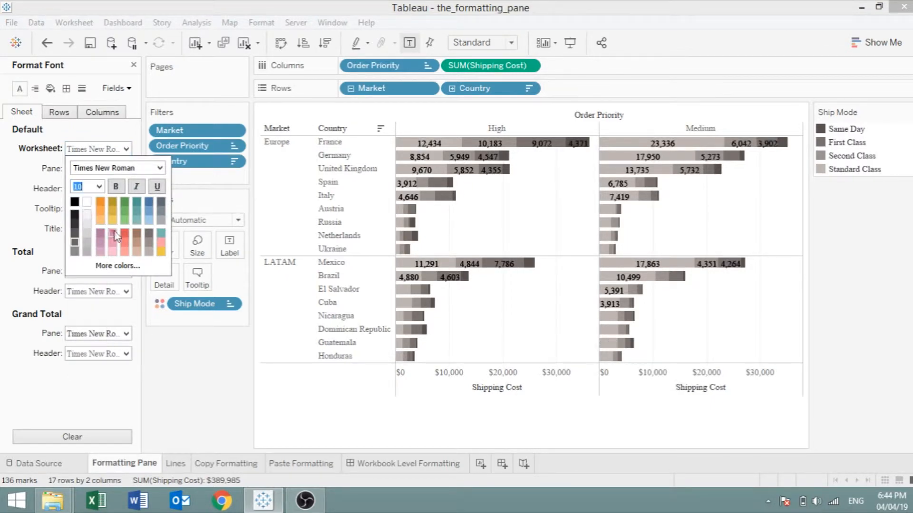
left_click(125, 235)
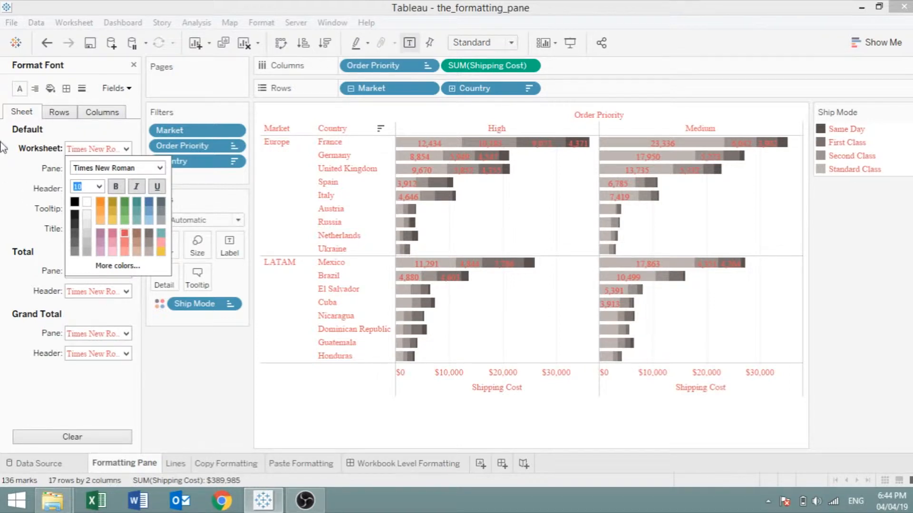
left_click(17, 128)
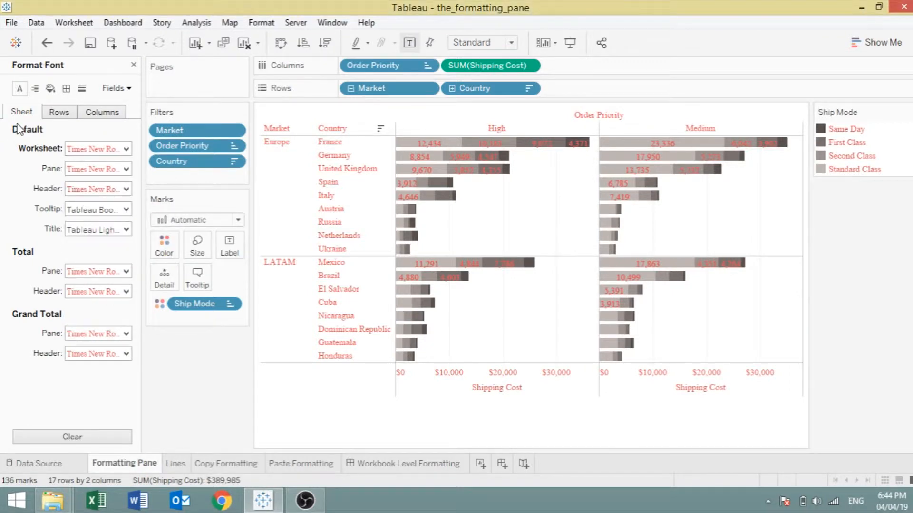
Check the font settings for rows and columns, and clear the font formatting at sheet level.
left_click(62, 113)
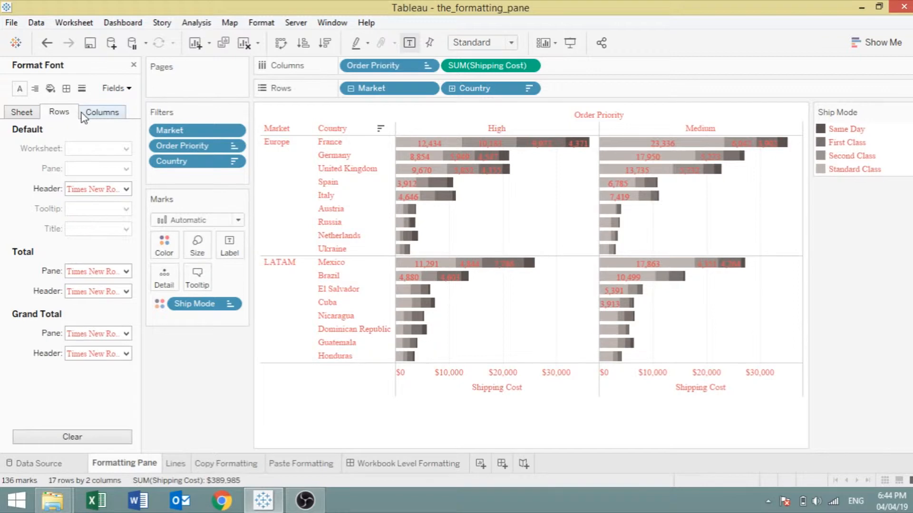
left_click(99, 114)
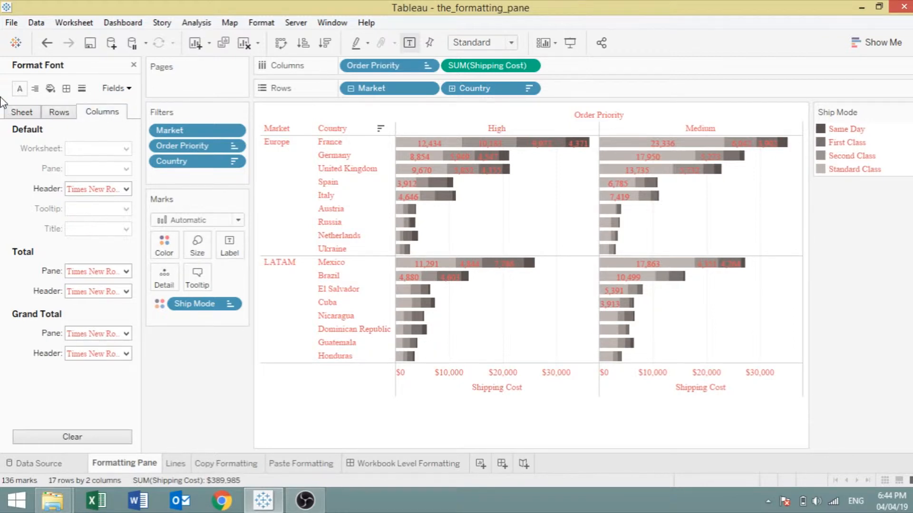
left_click(16, 114)
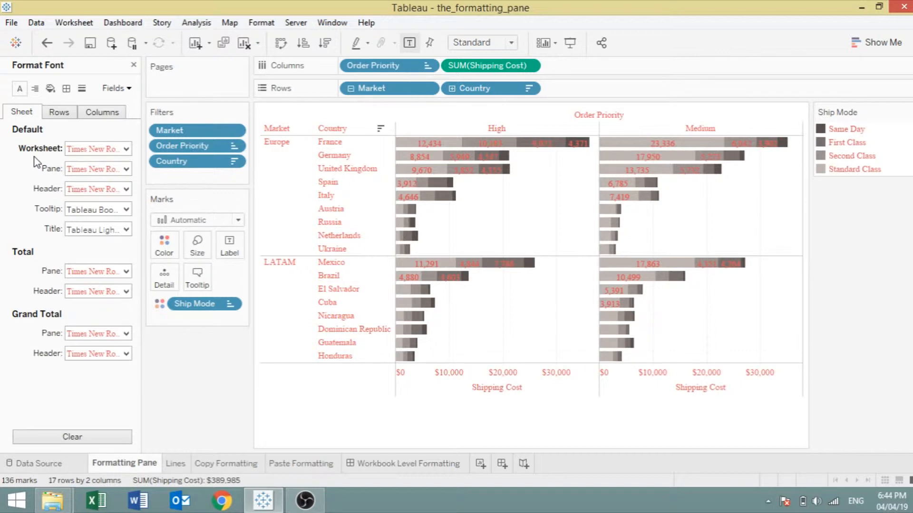
left_click(27, 438)
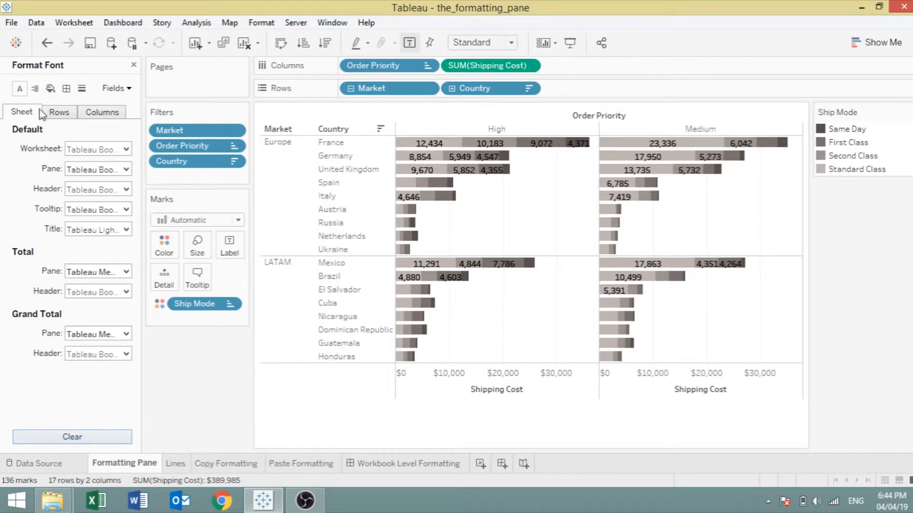
Try upward-reading, horizontally centred alignment for the default pane labels, and clear the alignment formatting.
left_click(35, 89)
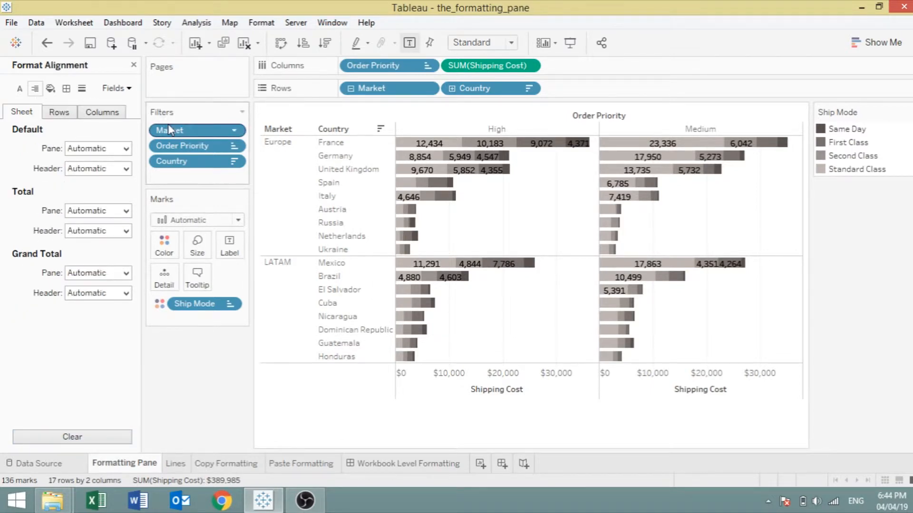
left_click(119, 151)
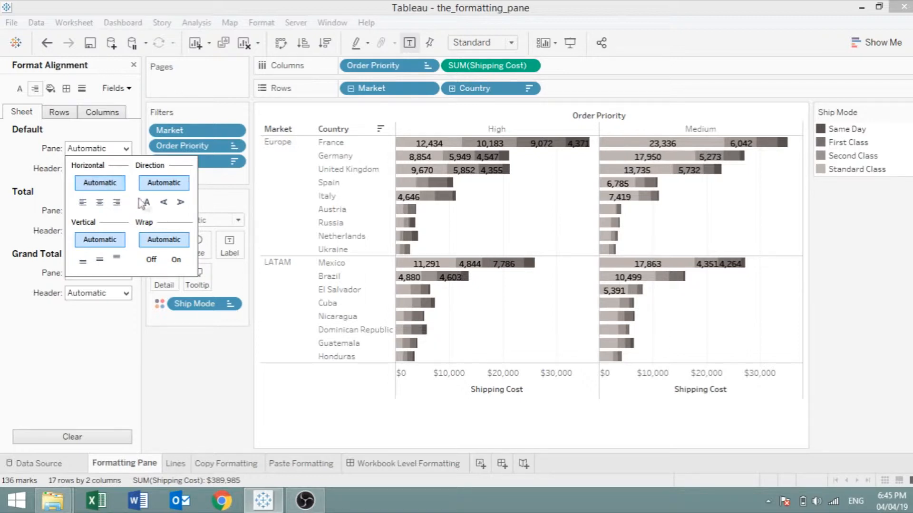
left_click(163, 204)
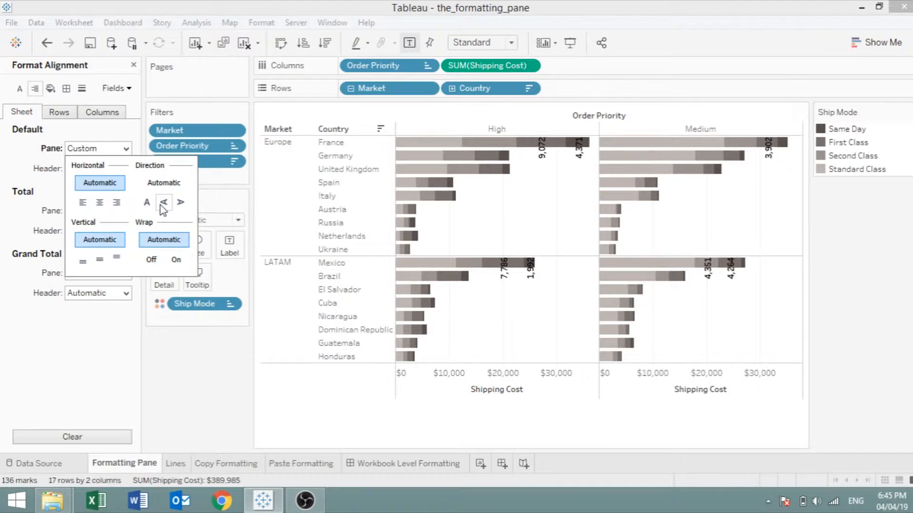
left_click(101, 205)
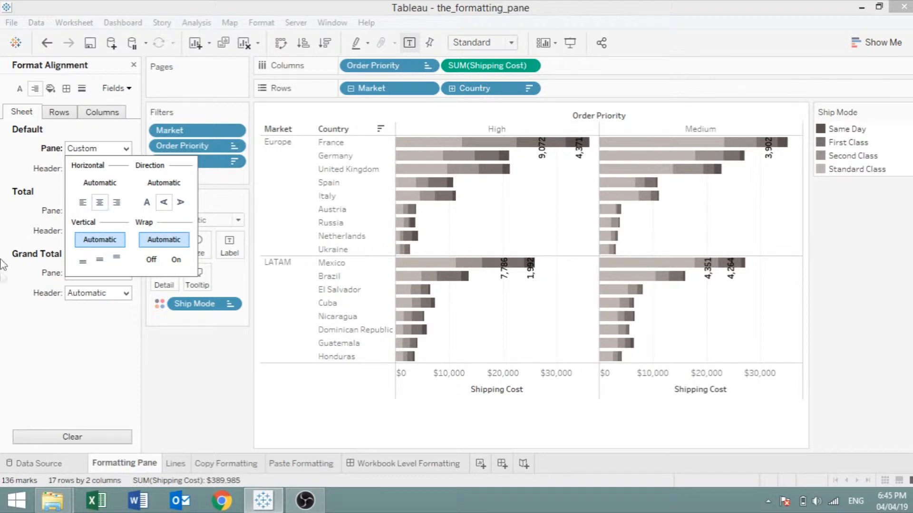
left_click(73, 438)
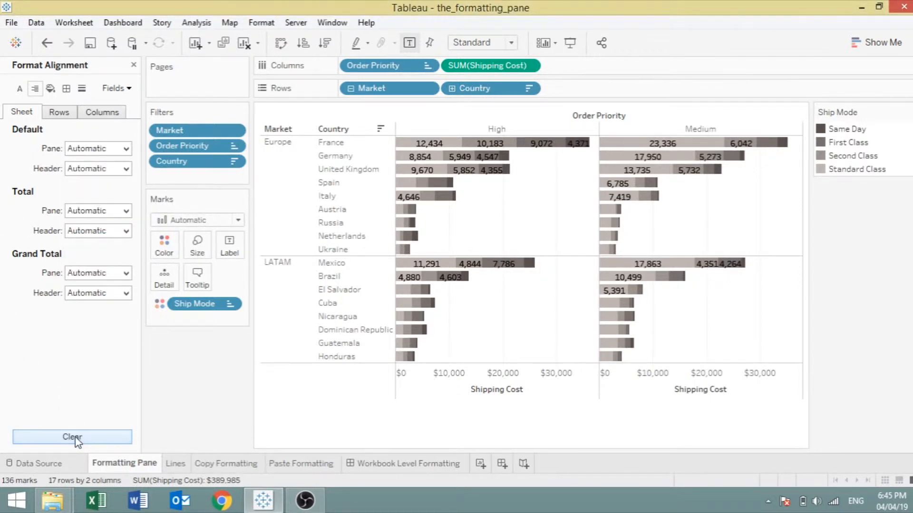
Shade the pane's row banding light orange and set the band size to two rows.
left_click(51, 89)
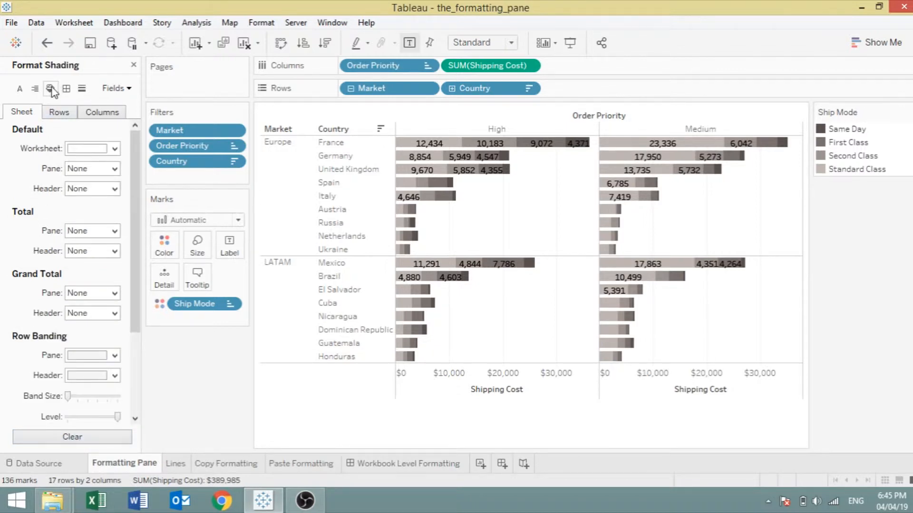
left_click_drag(134, 209, 139, 277)
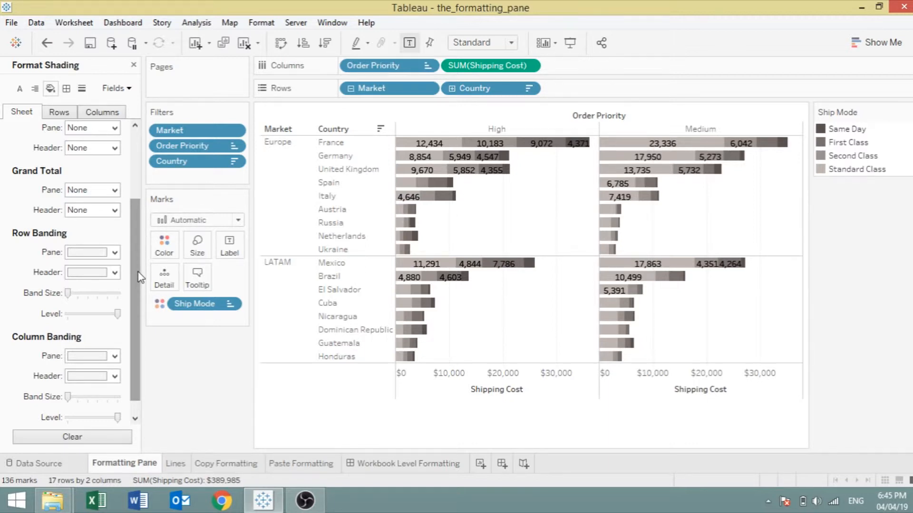
left_click(84, 252)
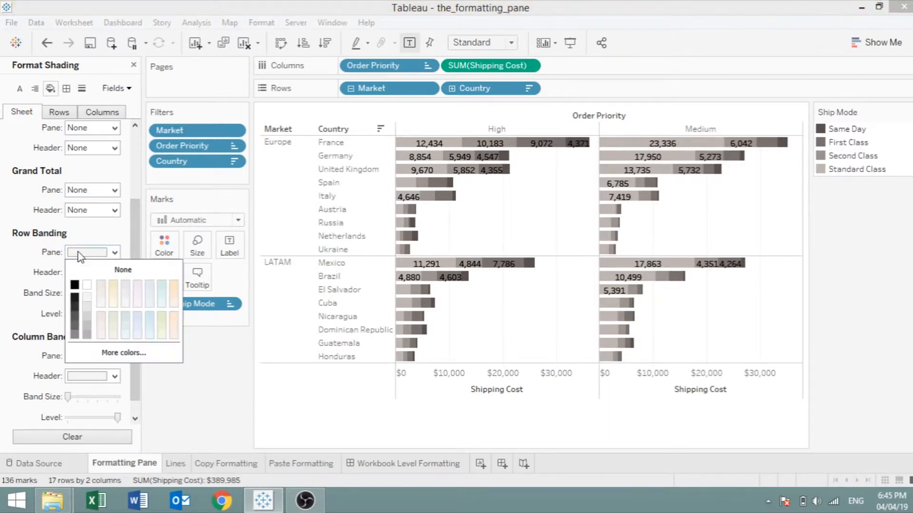
left_click(115, 299)
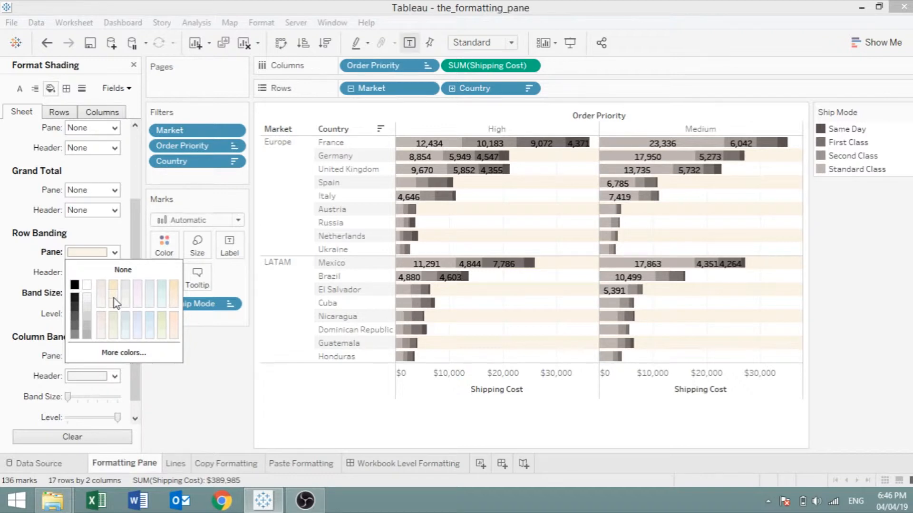
left_click(53, 298)
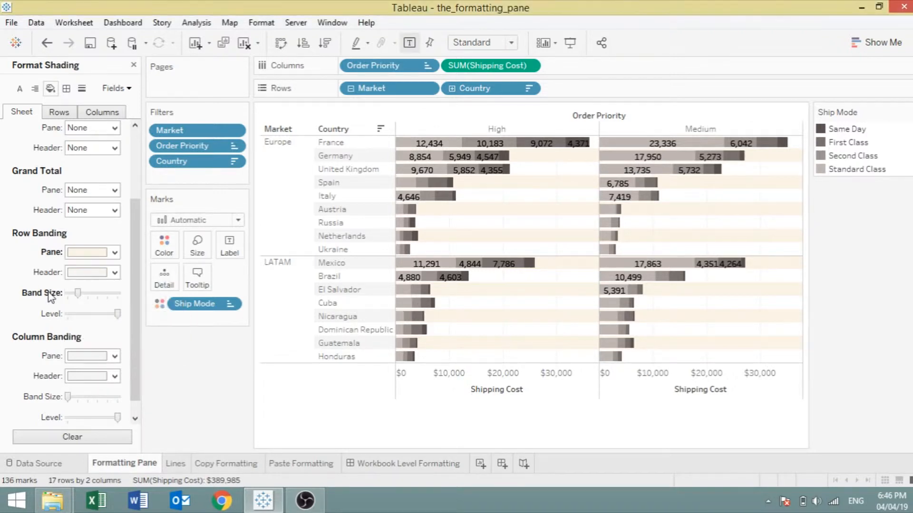
left_click(90, 294)
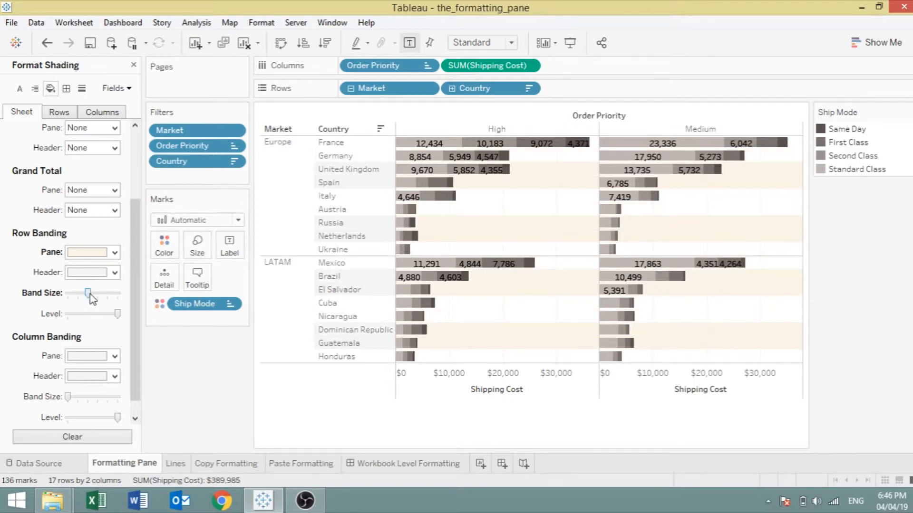
Try the row banding at its lowest and highest level, and clear the shading formatting.
left_click(66, 314)
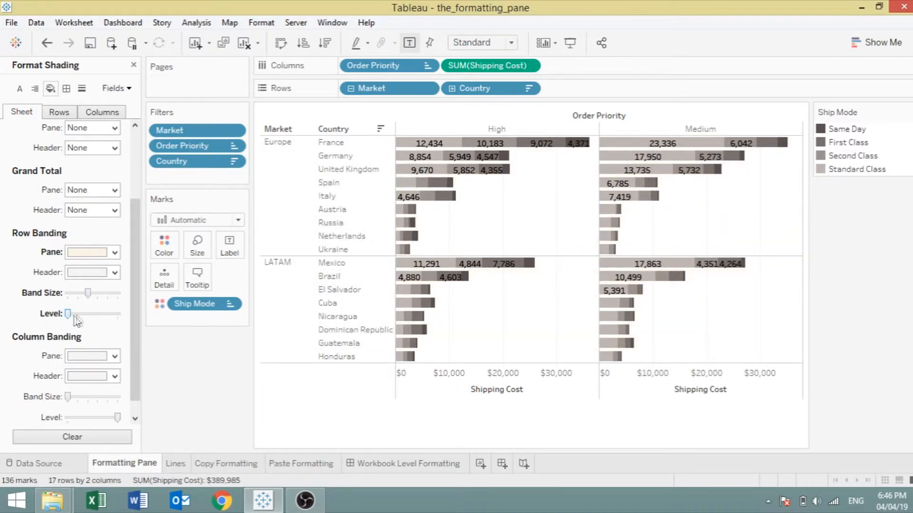
left_click_drag(67, 314, 191, 307)
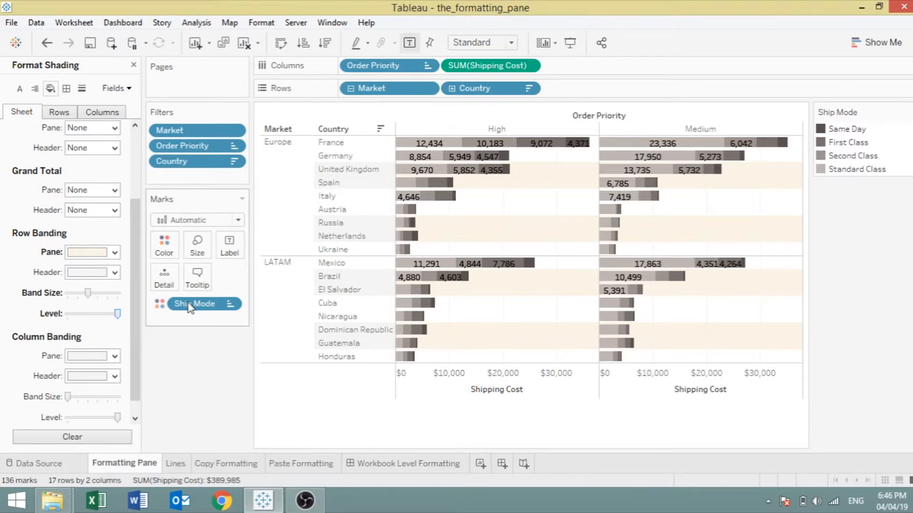
left_click(61, 437)
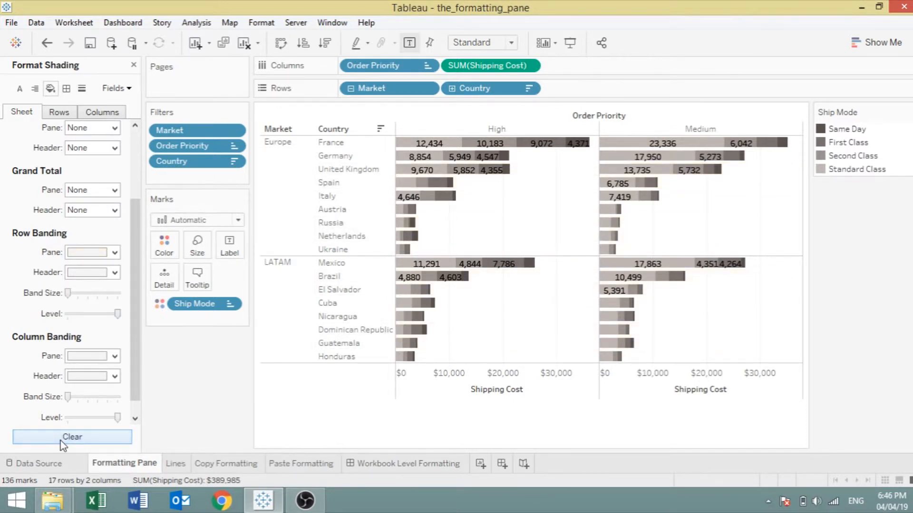
Open the sheet's border formatting and look through the line options for the default cell border.
left_click(69, 90)
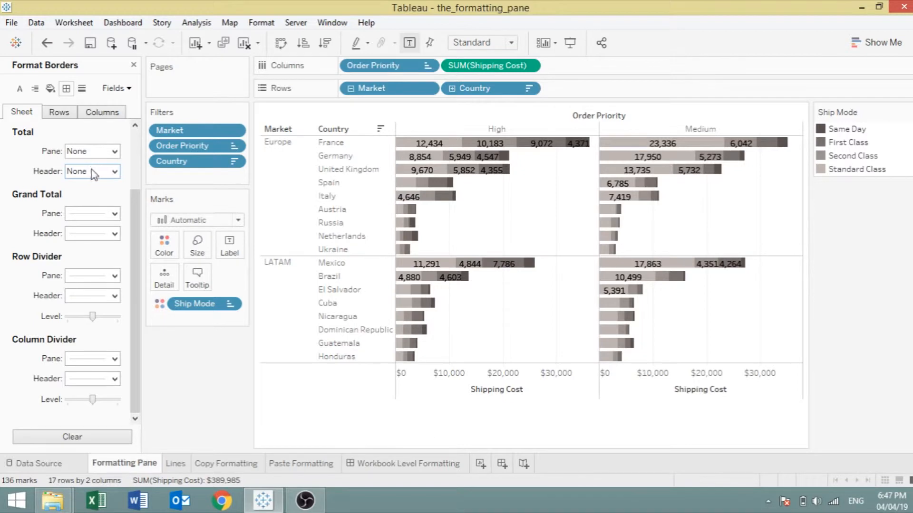
left_click(137, 139)
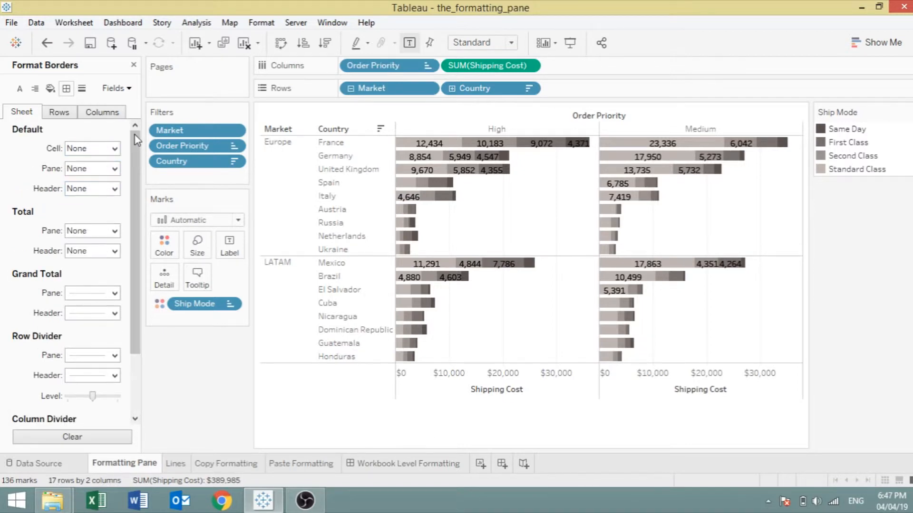
left_click(91, 150)
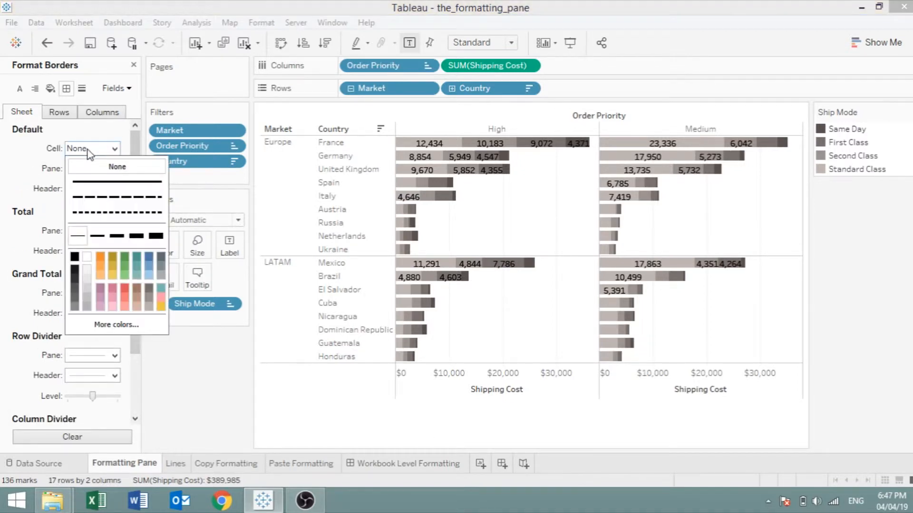
left_click(93, 201)
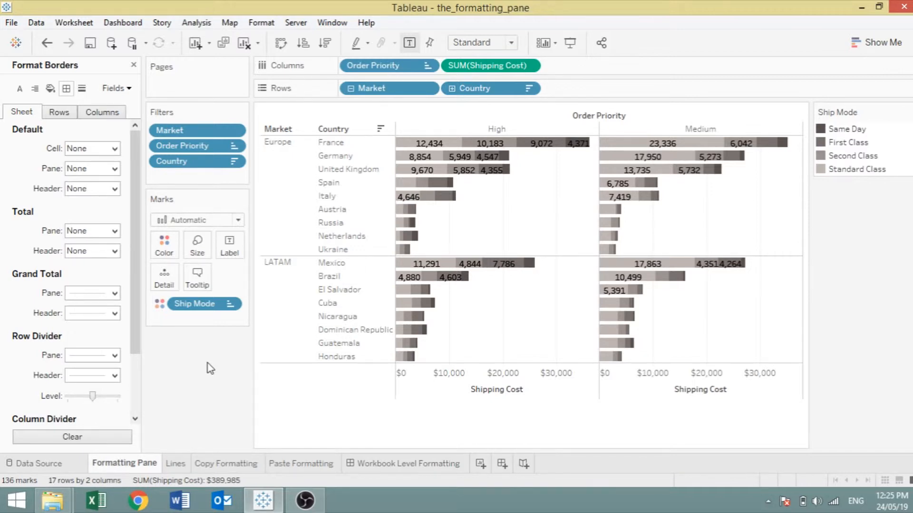
Try a dotted gold border on the default headers, and set the header border back to None.
left_click(96, 190)
left_click(101, 252)
left_click(114, 301)
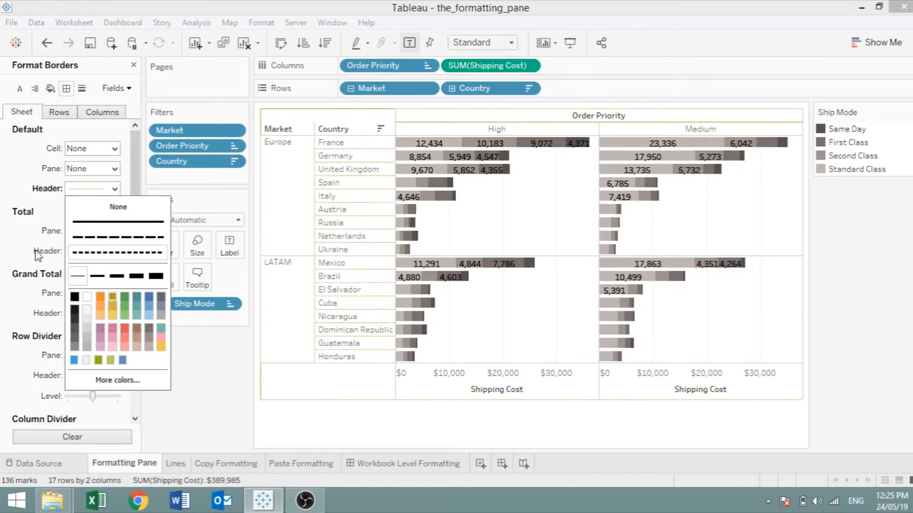
left_click(2, 233)
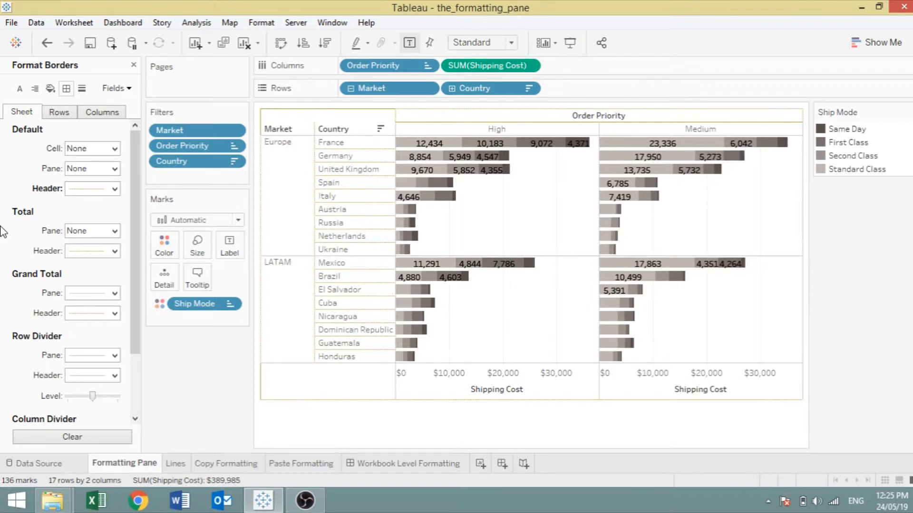
left_click(91, 189)
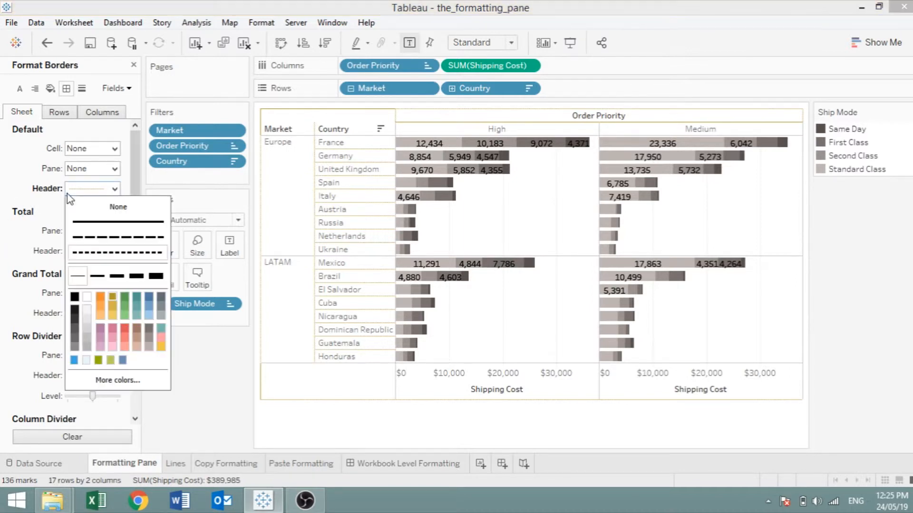
left_click(84, 208)
left_click(3, 217)
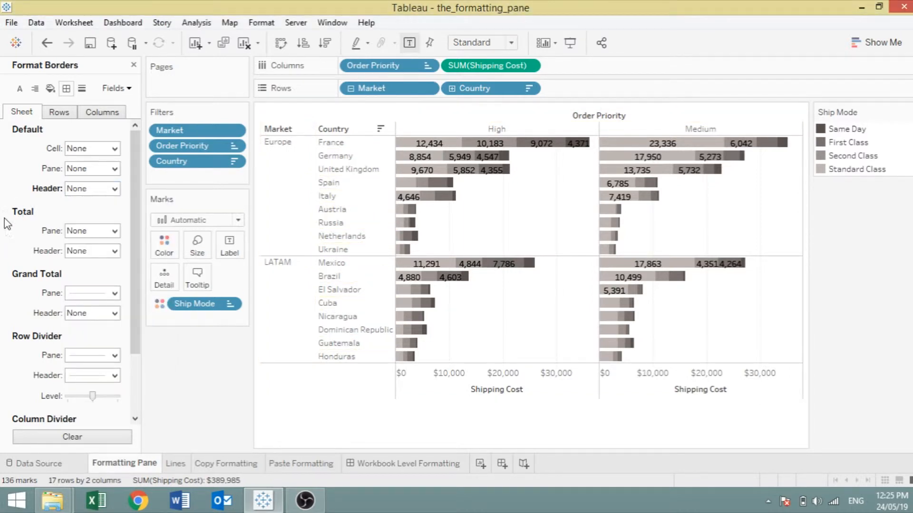
Make the pane's row divider a dotted, medium-thick orange line and raise the row divider to its highest level.
left_click(85, 362)
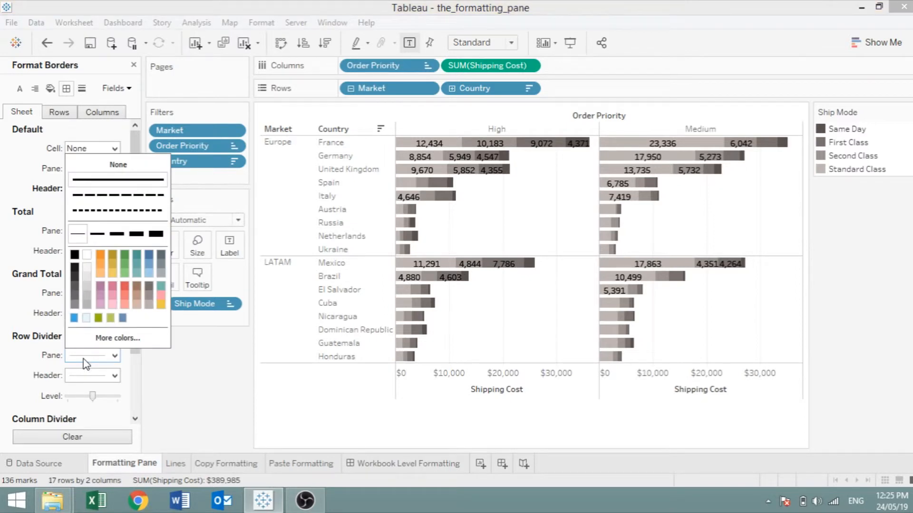
left_click(131, 216)
left_click(117, 233)
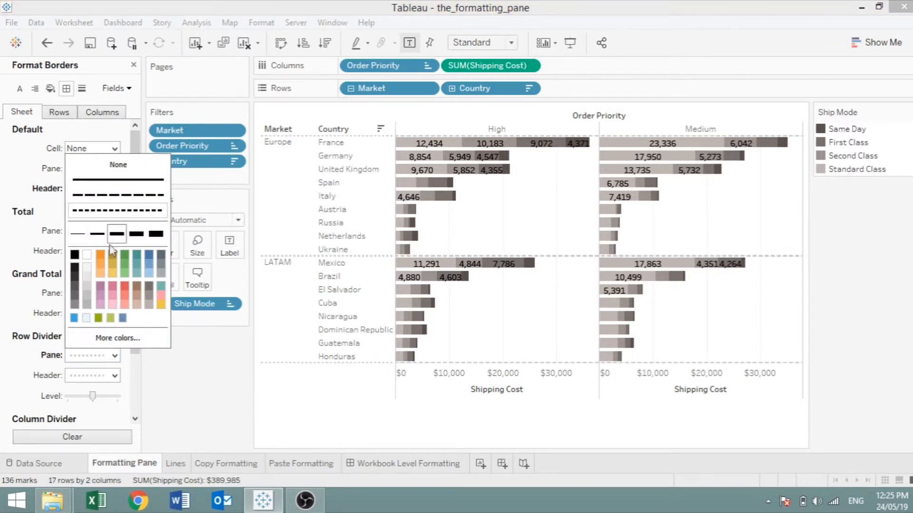
left_click(101, 256)
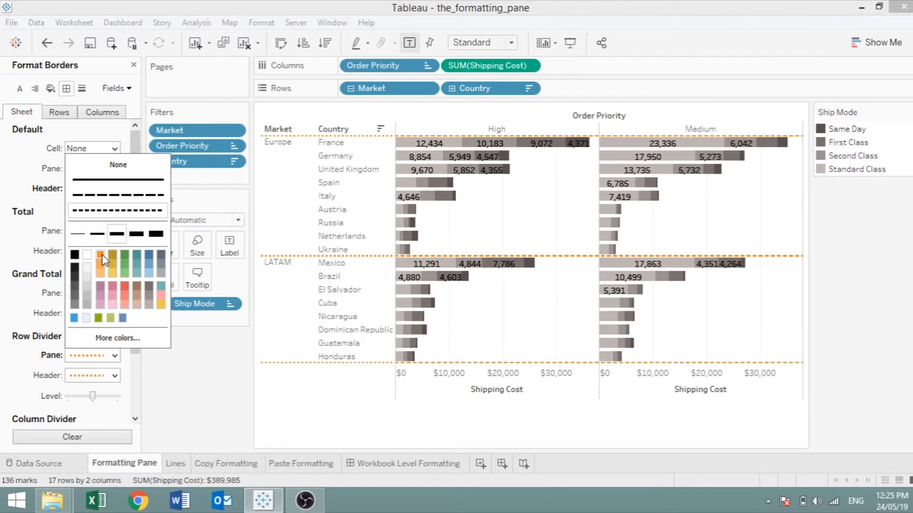
left_click(3, 243)
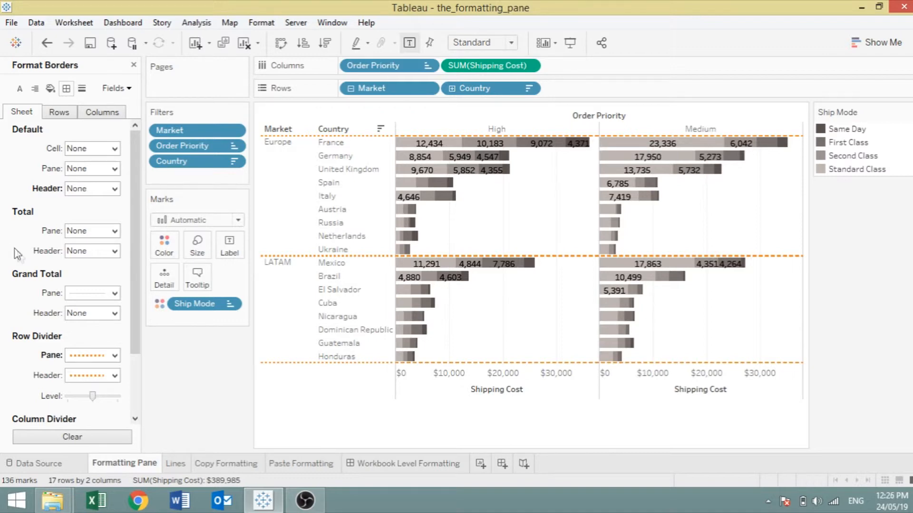
left_click(118, 398)
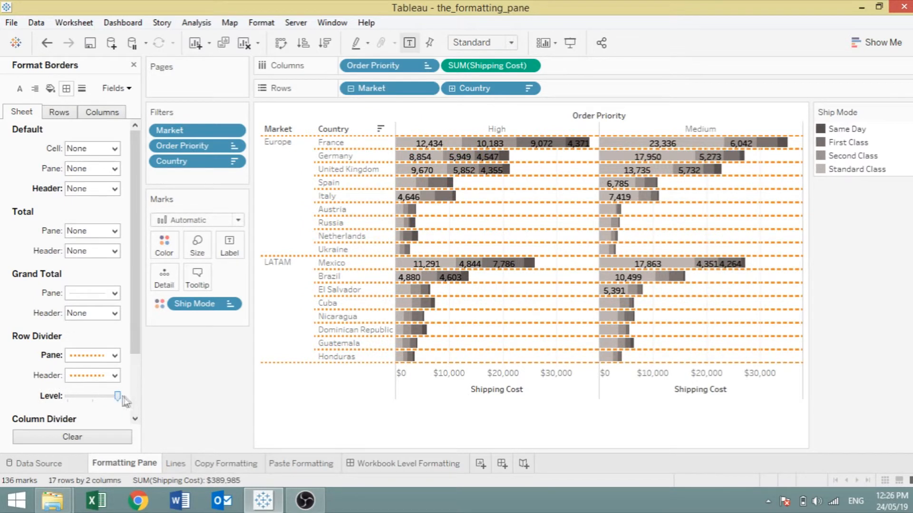
Try the column divider's header line as None, and clear the sheet's border formatting.
left_click(136, 402)
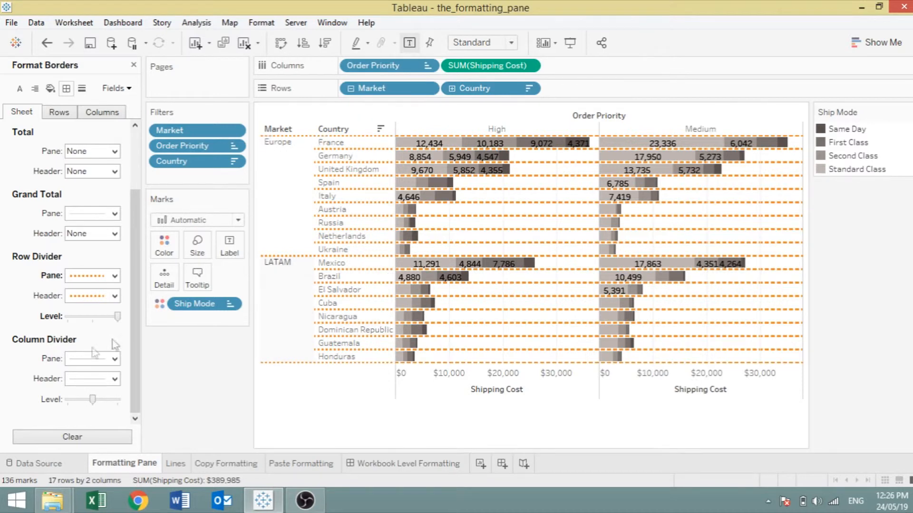
left_click(83, 360)
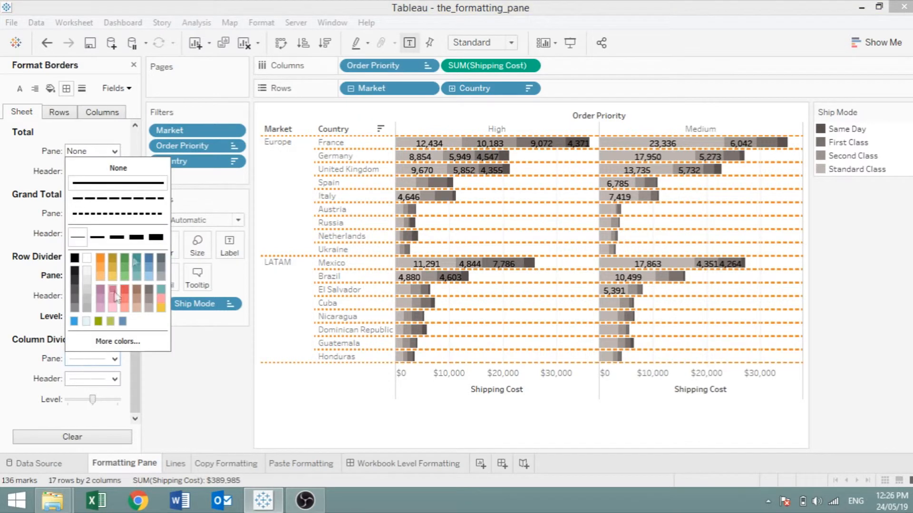
left_click(83, 387)
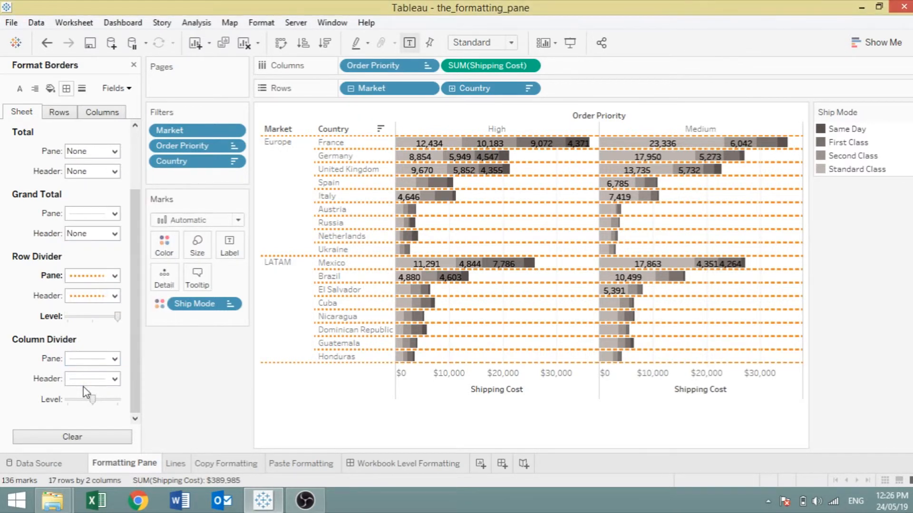
left_click(83, 380)
left_click(135, 189)
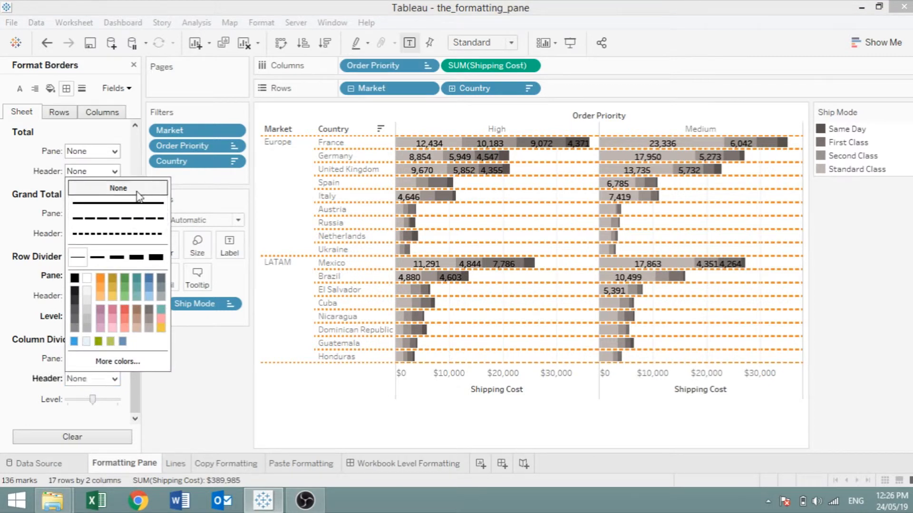
left_click(68, 438)
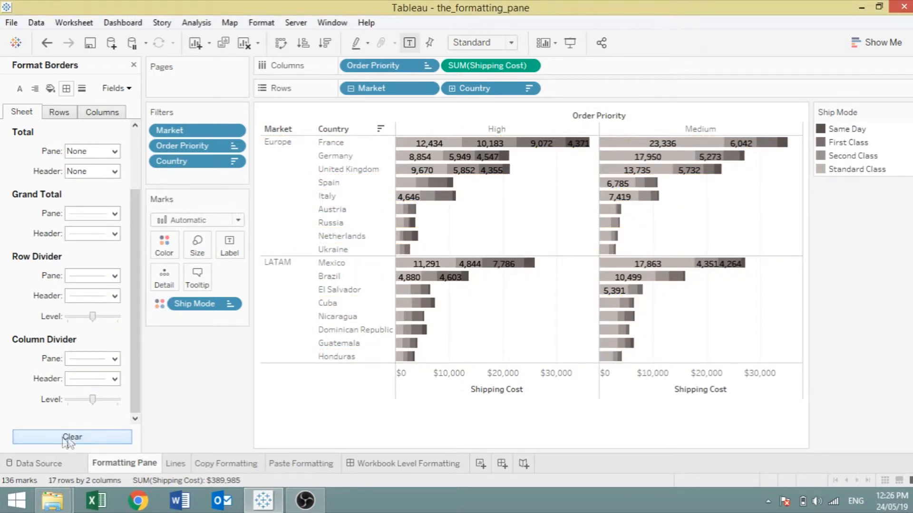
Open the line formatting for the Lines sheet and make its grid lines solid green.
left_click(178, 467)
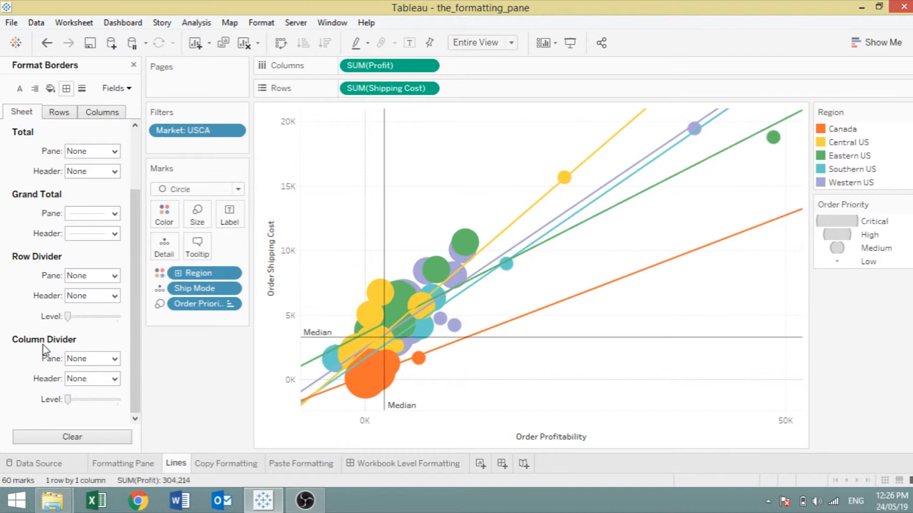
left_click(78, 93)
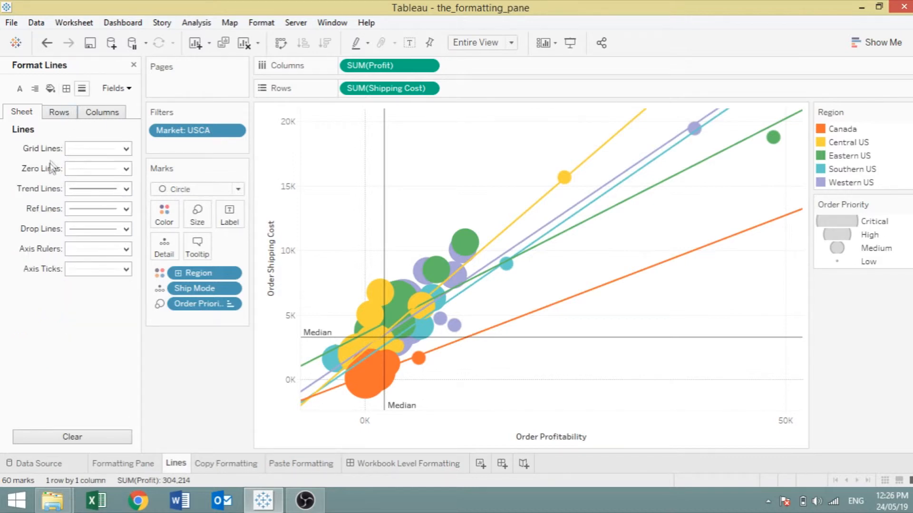
left_click(80, 149)
left_click(125, 256)
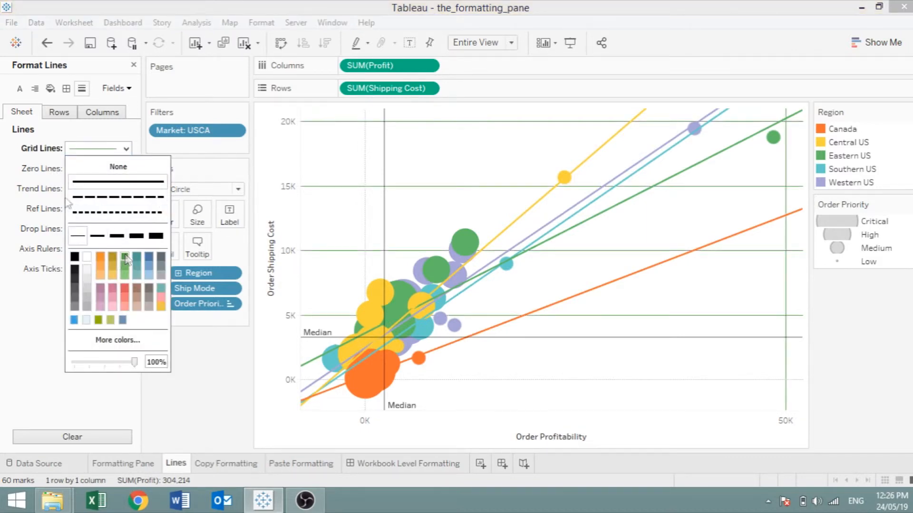
left_click(41, 161)
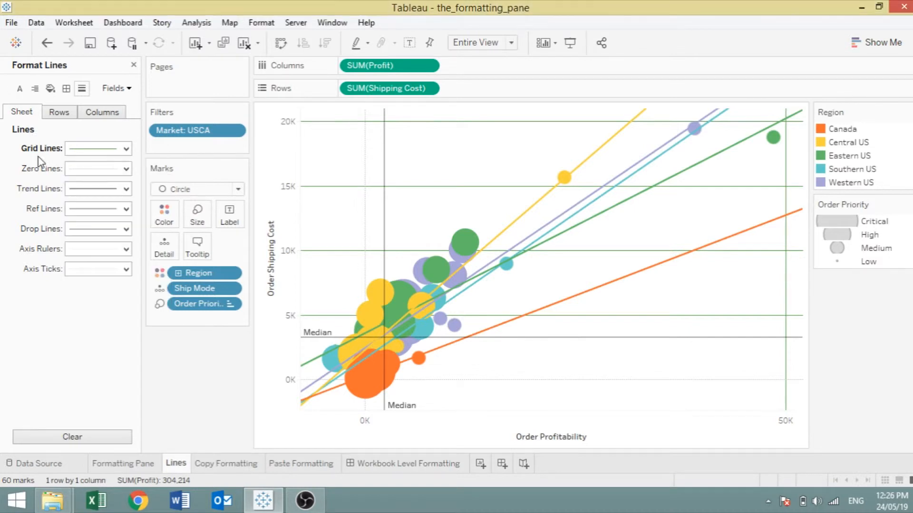
Make the scatter plot's zero lines dashed and its trend lines one thickness heavier.
left_click(125, 168)
left_click(131, 223)
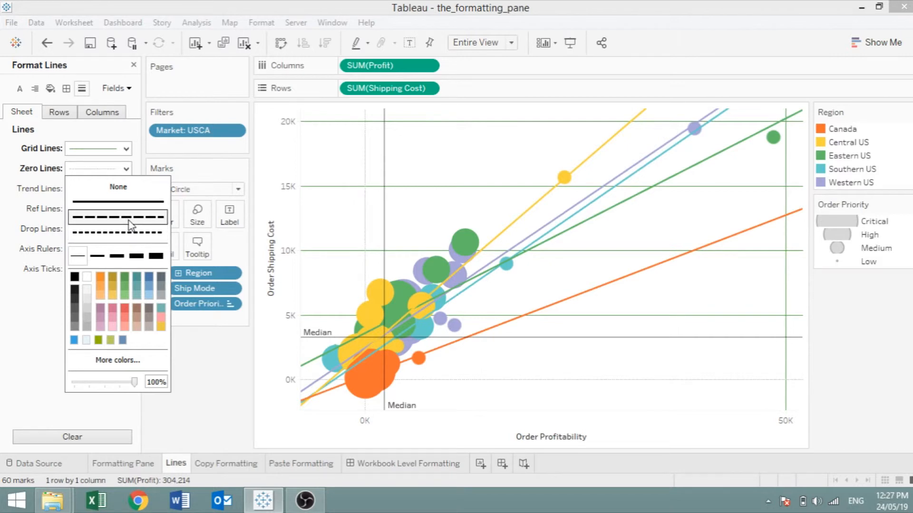
left_click(53, 213)
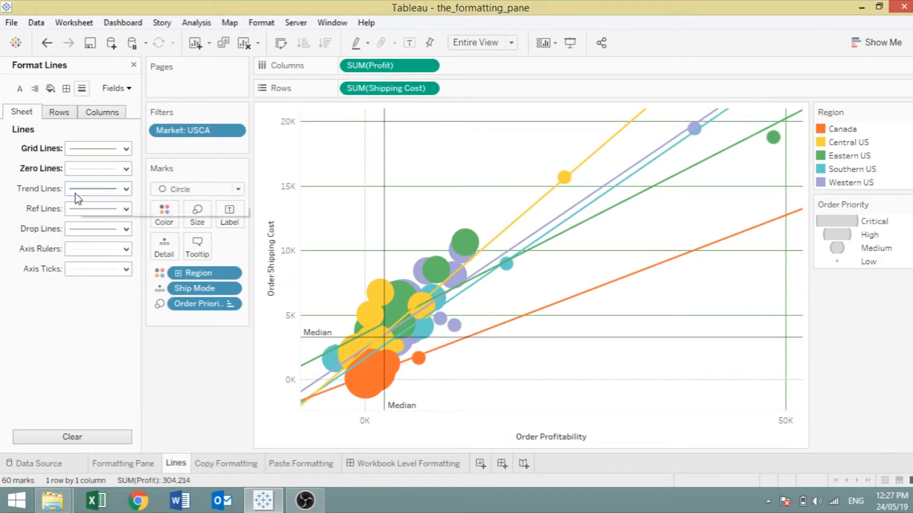
left_click(76, 191)
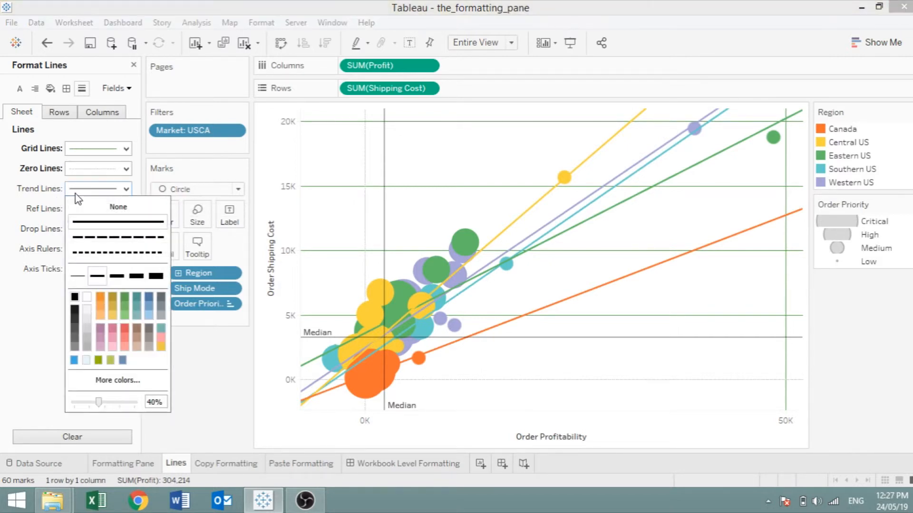
left_click(117, 276)
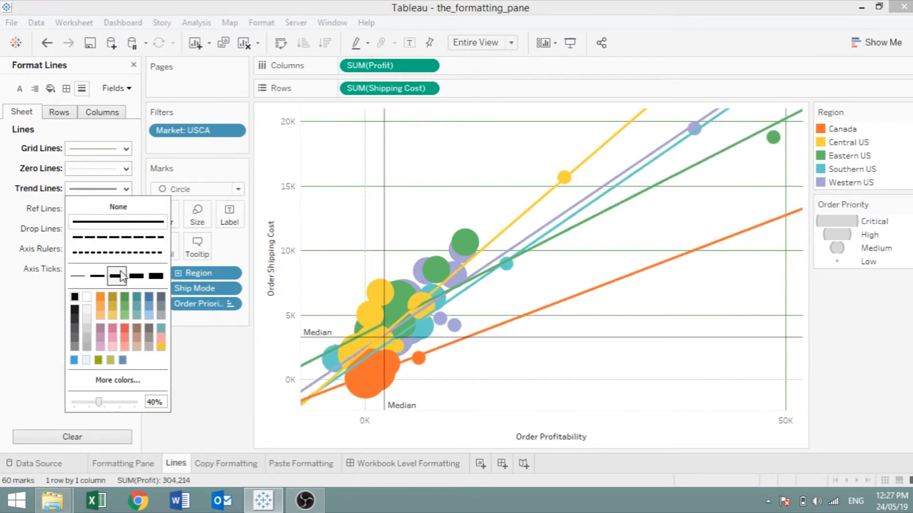
left_click(46, 230)
Try dashed reference lines on the scatter plot, and clear all of the worksheet's formatting.
left_click(89, 211)
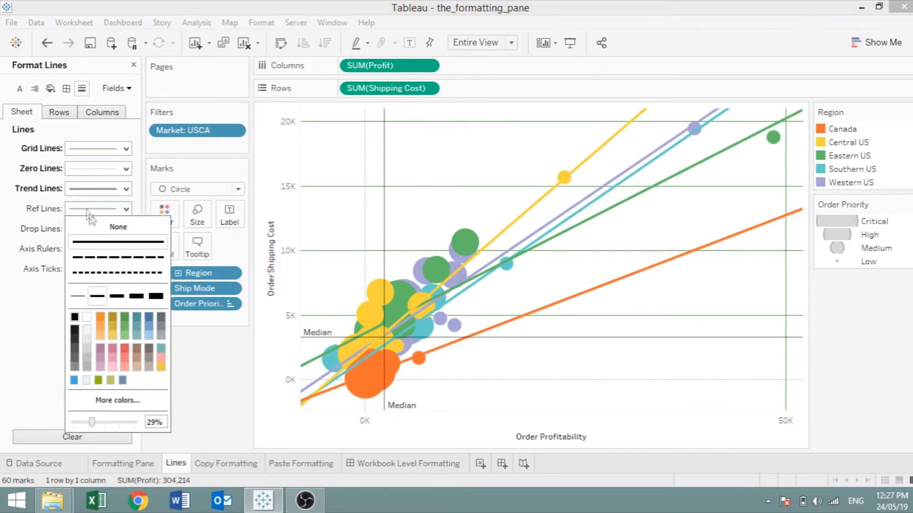
left_click(126, 261)
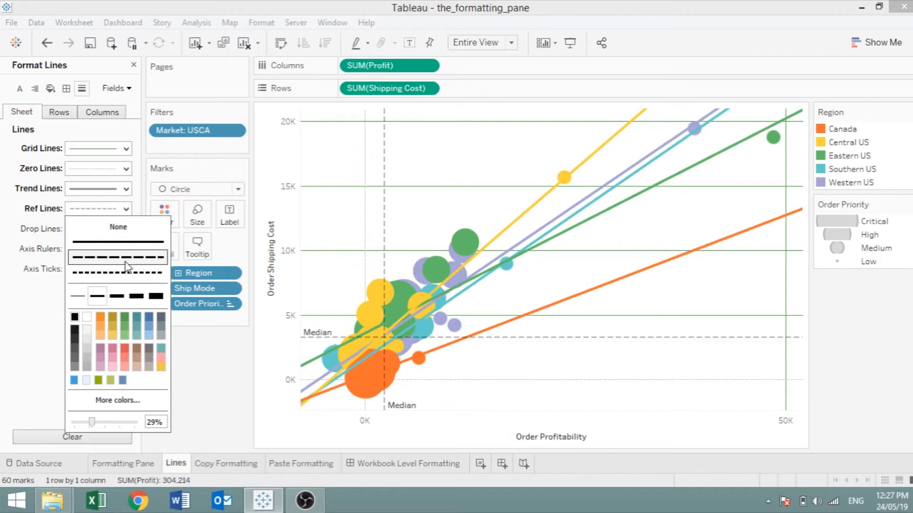
left_click(35, 264)
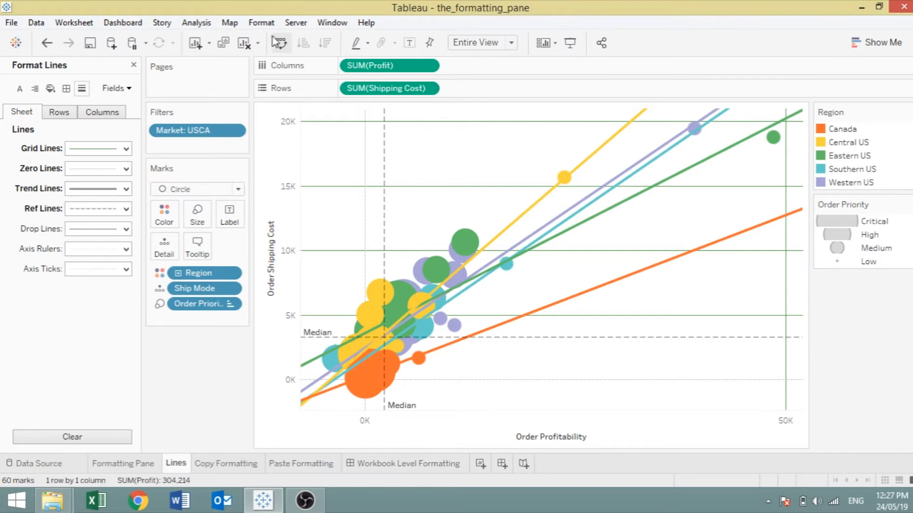
left_click(258, 44)
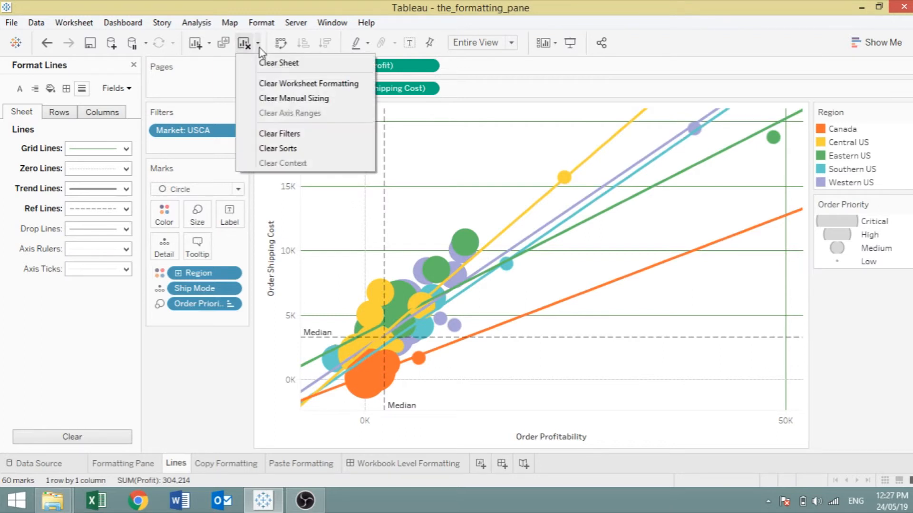
left_click(275, 85)
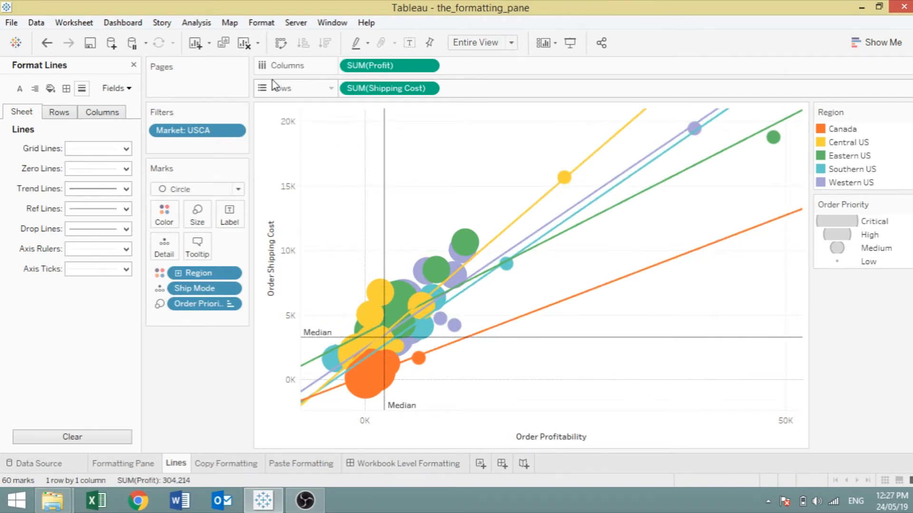
Copy the formatting of the Copy Formatting sheet and paste it onto the Paste Formatting sheet.
left_click(240, 464)
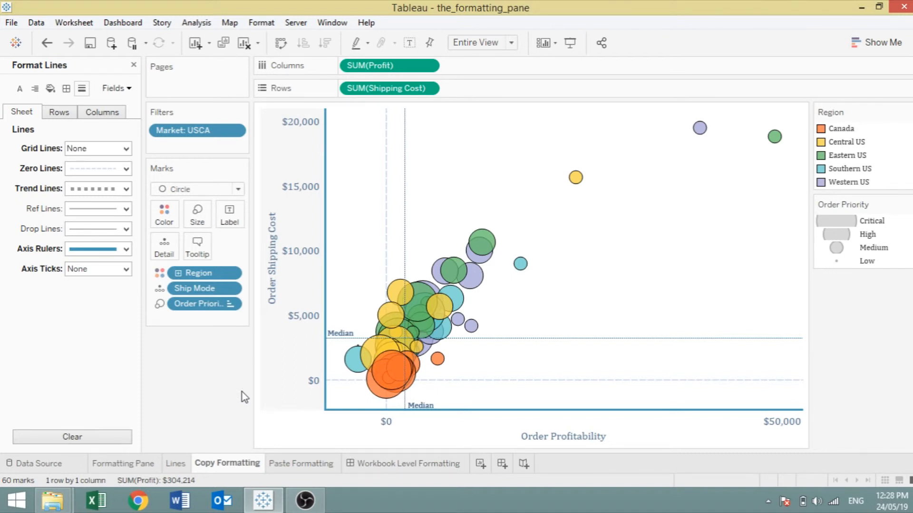
left_click(290, 468)
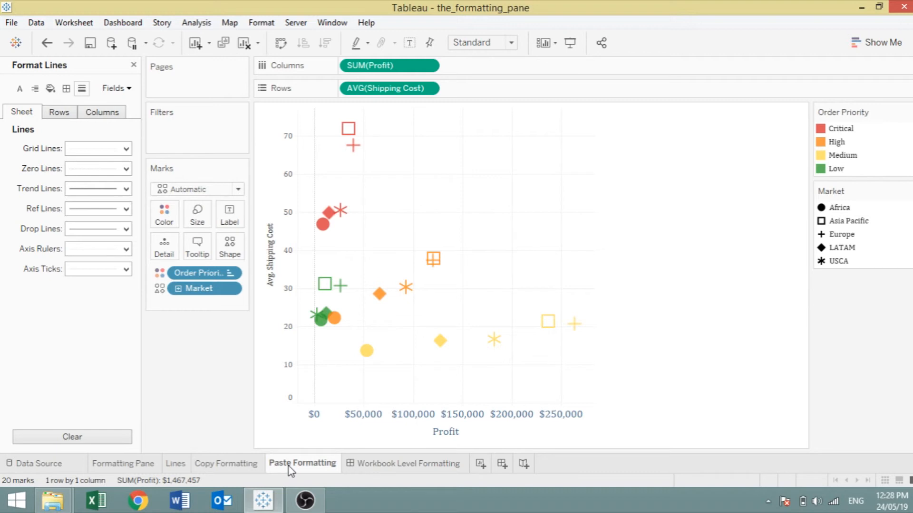
left_click(238, 466)
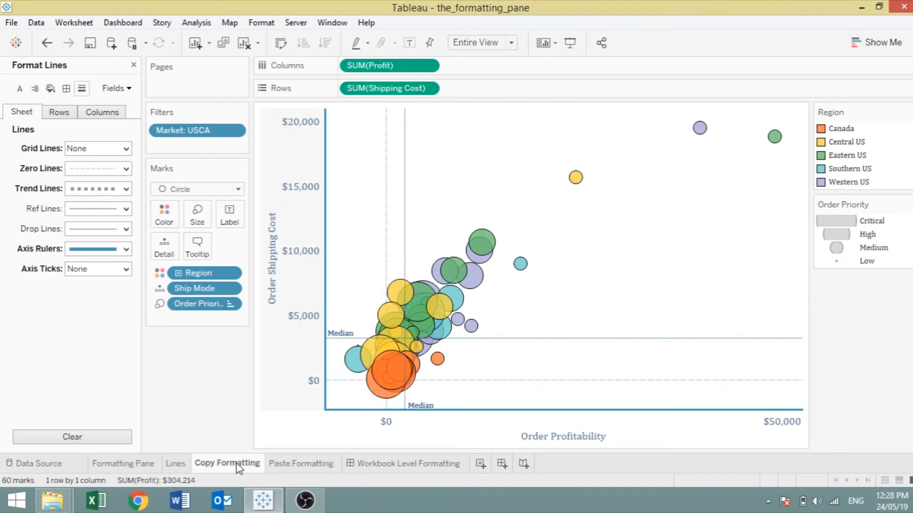
right_click(238, 467)
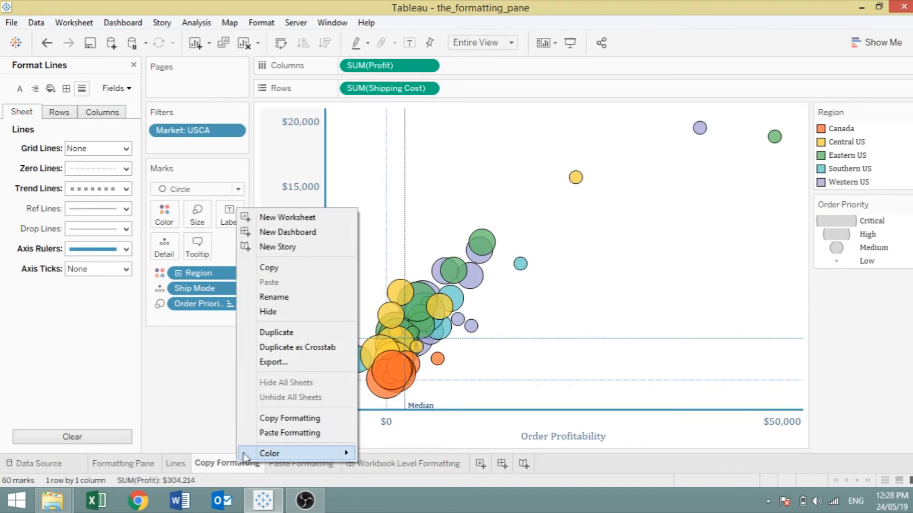
left_click(252, 420)
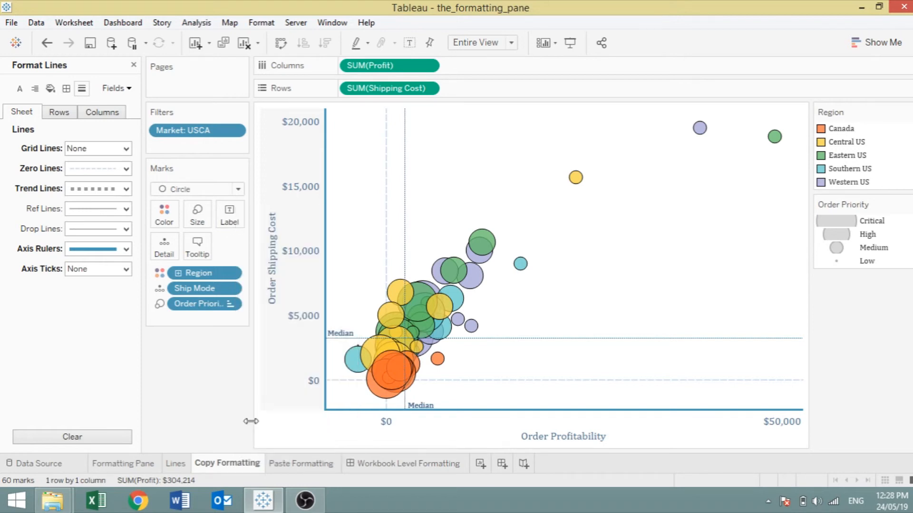
left_click(296, 469)
right_click(297, 469)
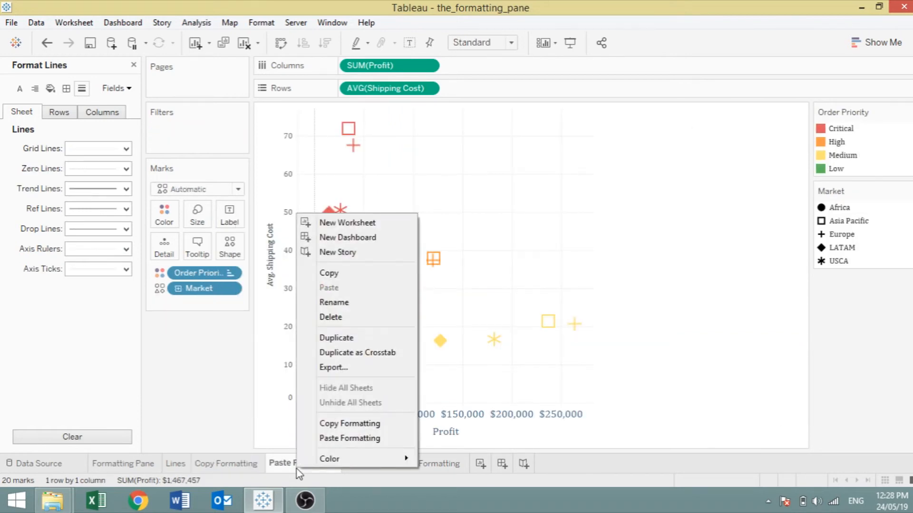
left_click(315, 440)
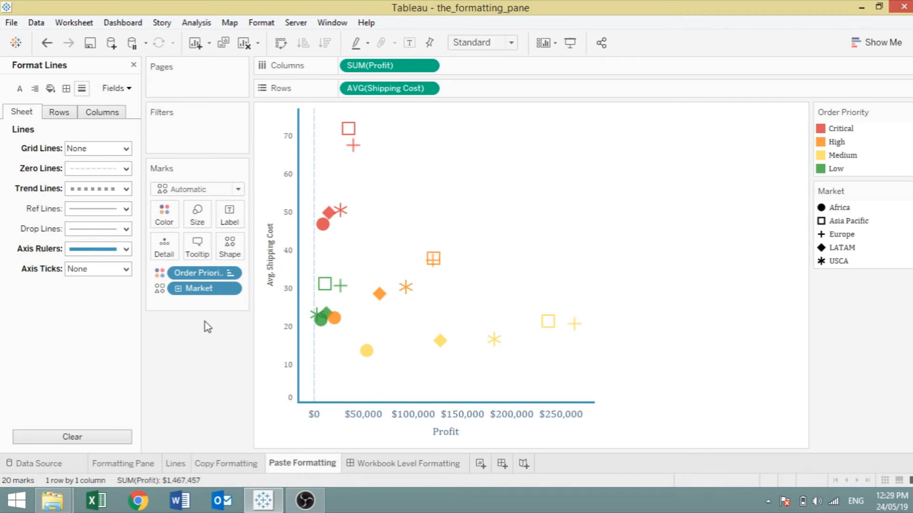
Go to the Workbook Level Formatting dashboard and open the formatting settings for the whole workbook.
left_click(373, 464)
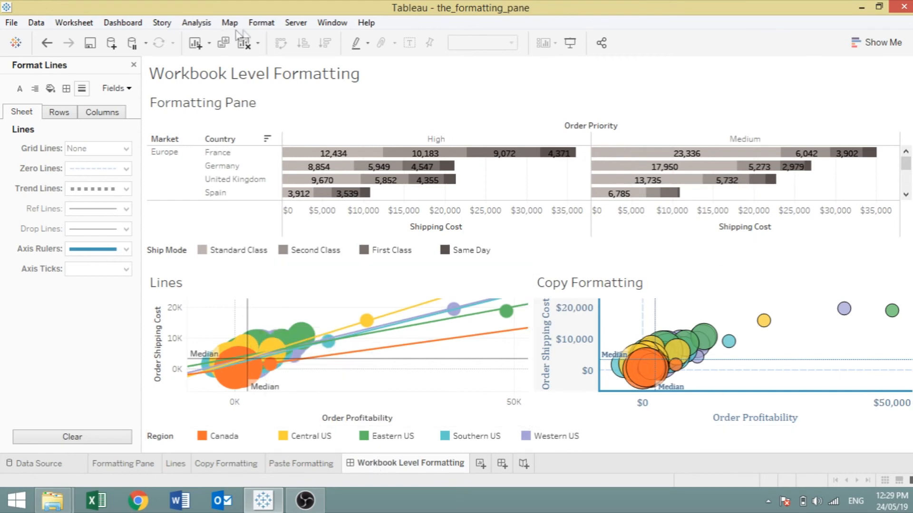
left_click(261, 23)
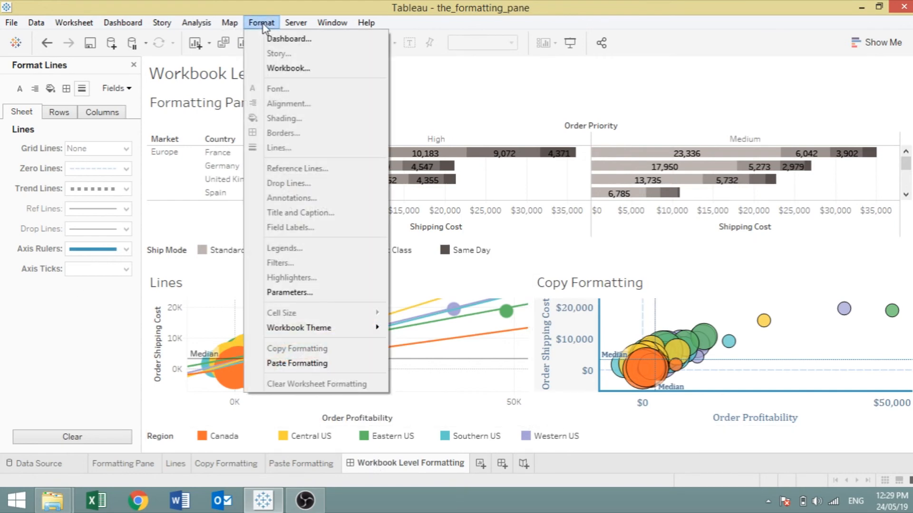
left_click(280, 68)
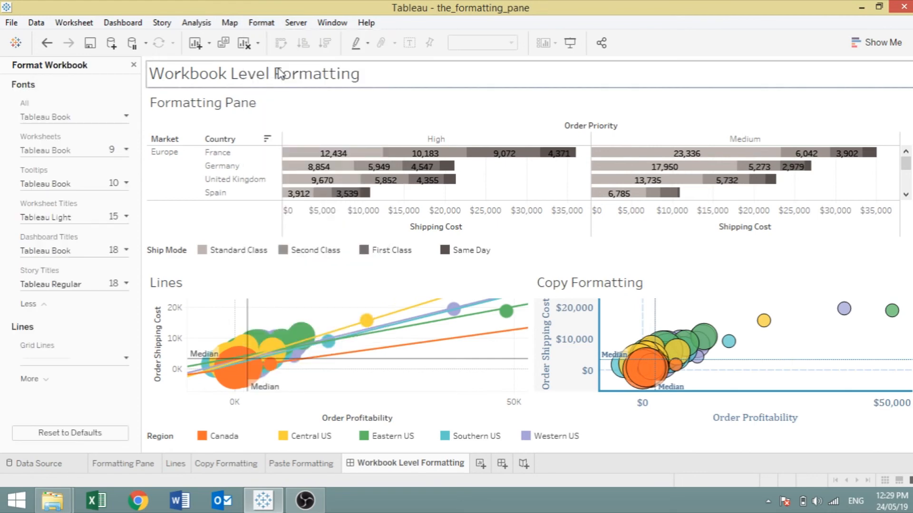
Try size 12 gold text for all worksheets in the workbook, and reset the workbook formatting to its defaults.
left_click(92, 151)
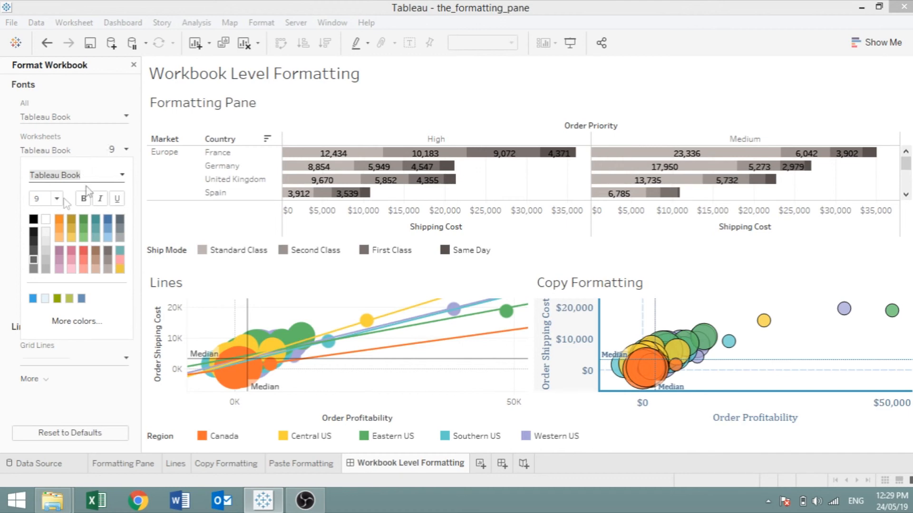
left_click(56, 199)
left_click(54, 267)
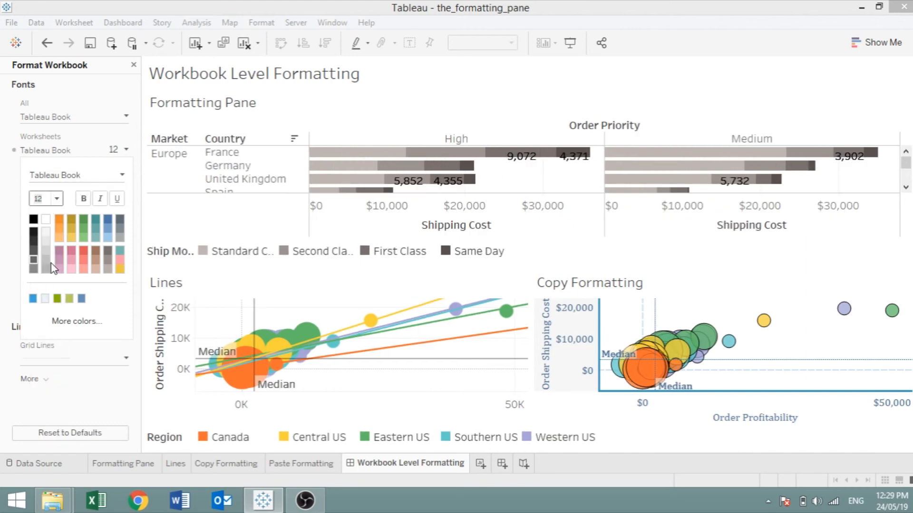
left_click(72, 230)
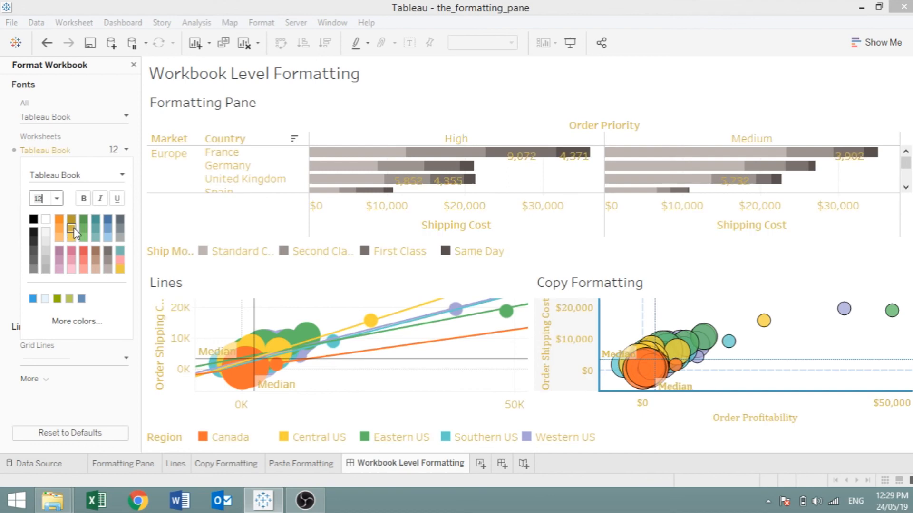
left_click(86, 437)
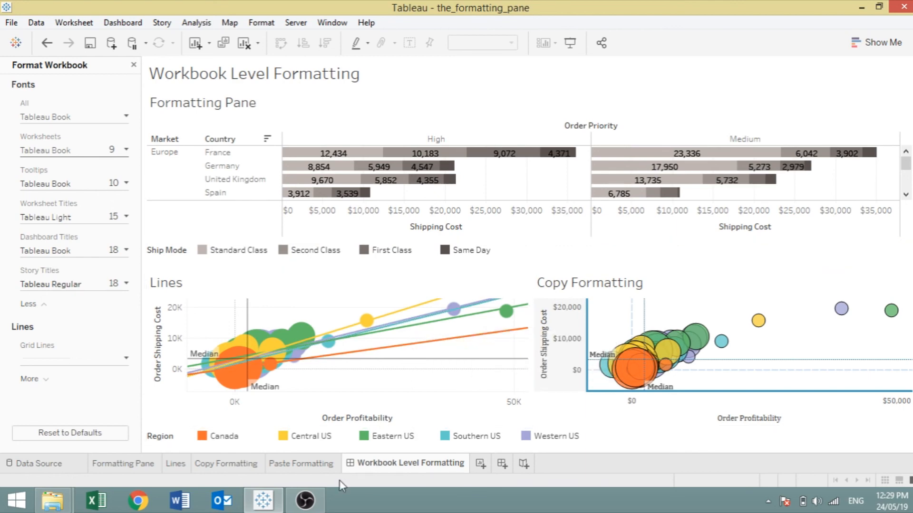
mouse_move(367, 465)
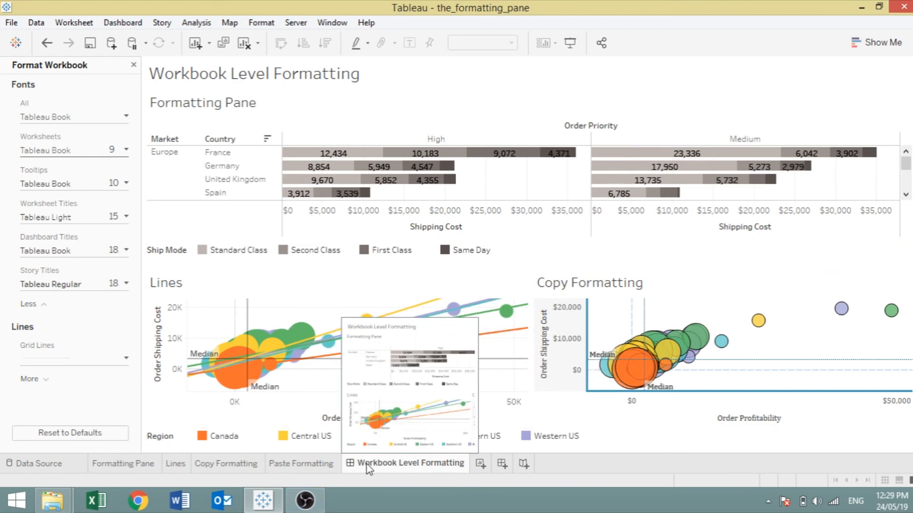